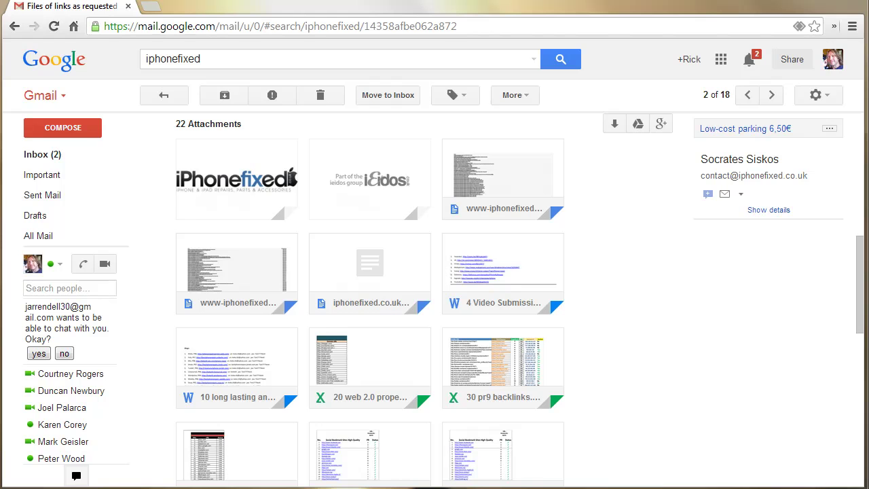
Step: Preview the www-iphonefixed-co-uk_20140103T150236Z_ExternalLinks_AllLinks.csv attachment, look through its list of links, and close the preview
{"action": "mouse_move", "coordinate": [863, 273]}
{"action": "left_mouse_down"}
{"action": "mouse_move", "coordinate": [840, 401]}
{"action": "mouse_move", "coordinate": [860, 365]}
{"action": "mouse_move", "coordinate": [866, 243]}
{"action": "mouse_move", "coordinate": [857, 268]}
{"action": "left_mouse_up"}
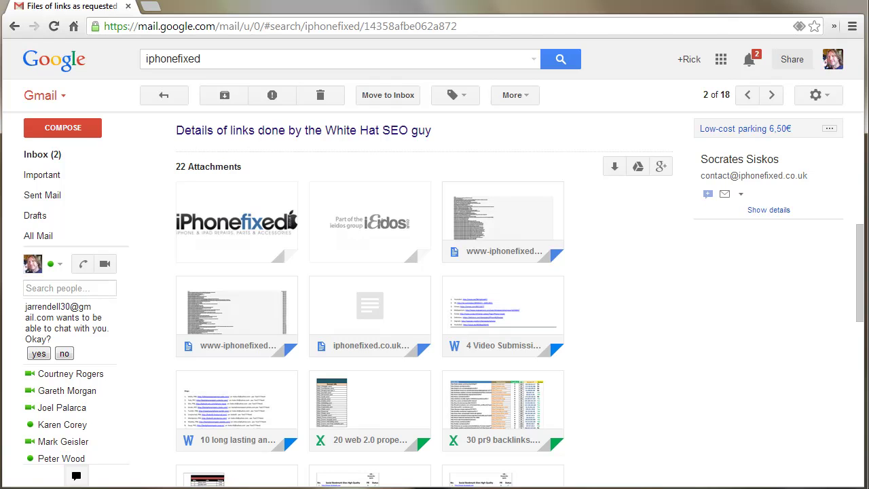
{"action": "scroll", "coordinate": [422, 306], "scroll_direction": "up", "scroll_amount": 1}
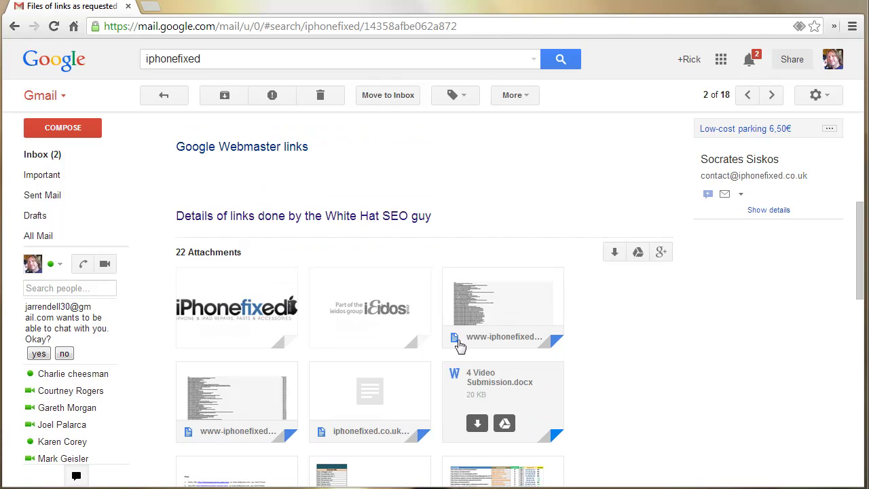
{"action": "mouse_move", "coordinate": [491, 317]}
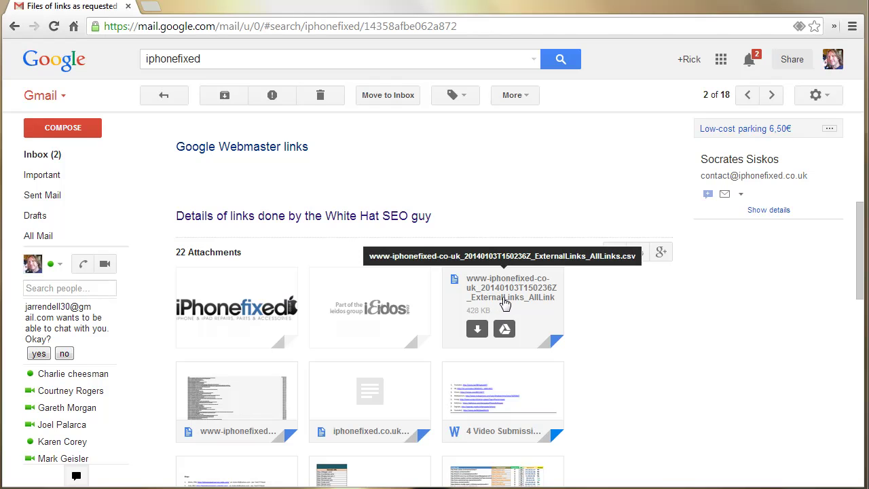
{"action": "left_click", "coordinate": [506, 303]}
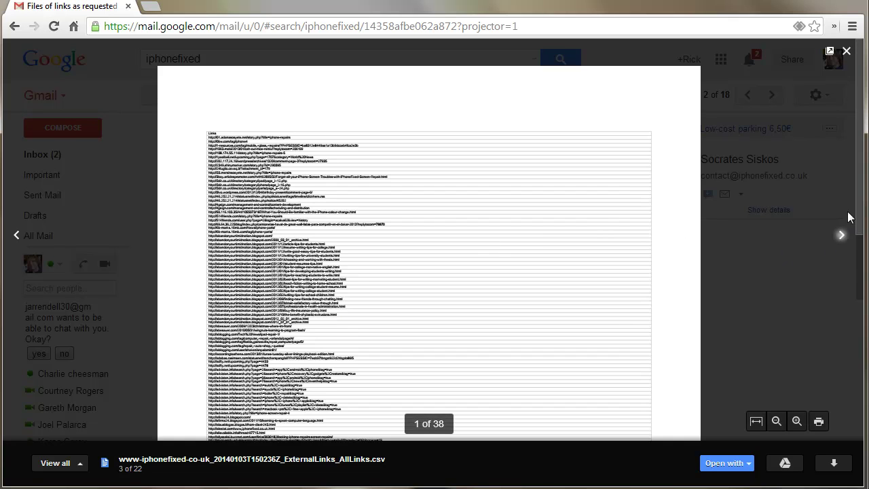
{"action": "scroll", "coordinate": [847, 272], "scroll_direction": "down", "scroll_amount": 5}
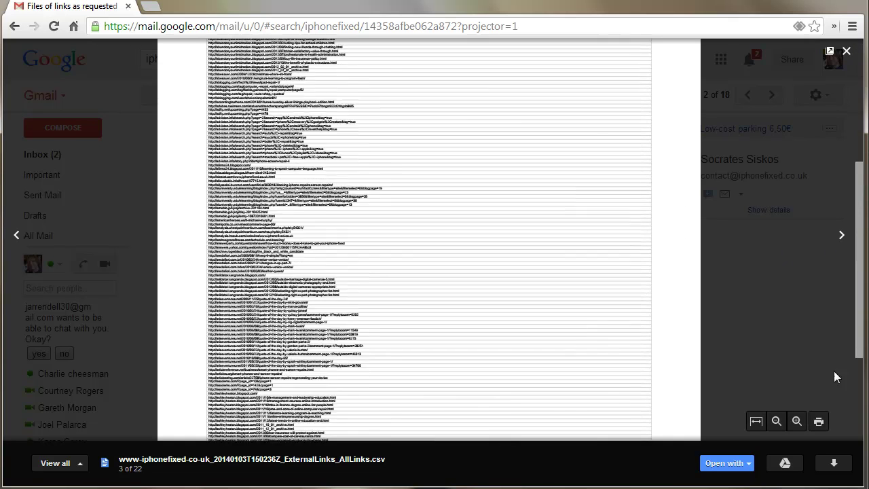
{"action": "scroll", "coordinate": [811, 434], "scroll_direction": "up", "scroll_amount": 5}
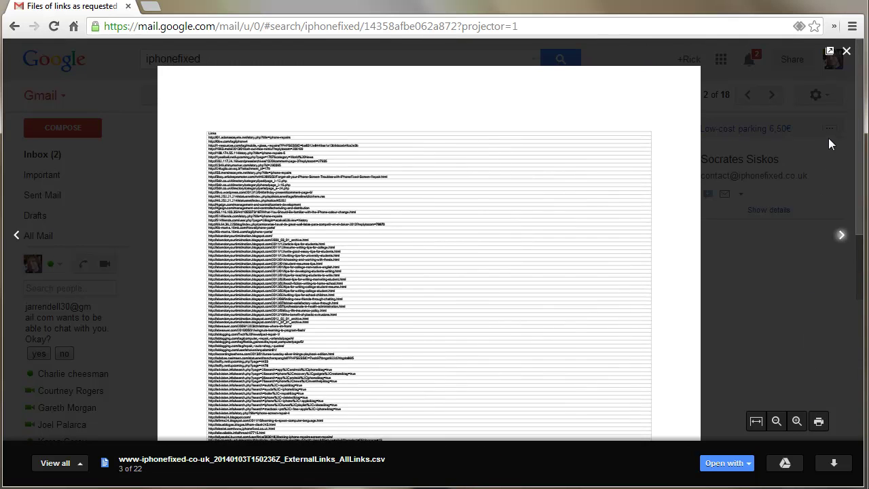
{"action": "left_click", "coordinate": [846, 53]}
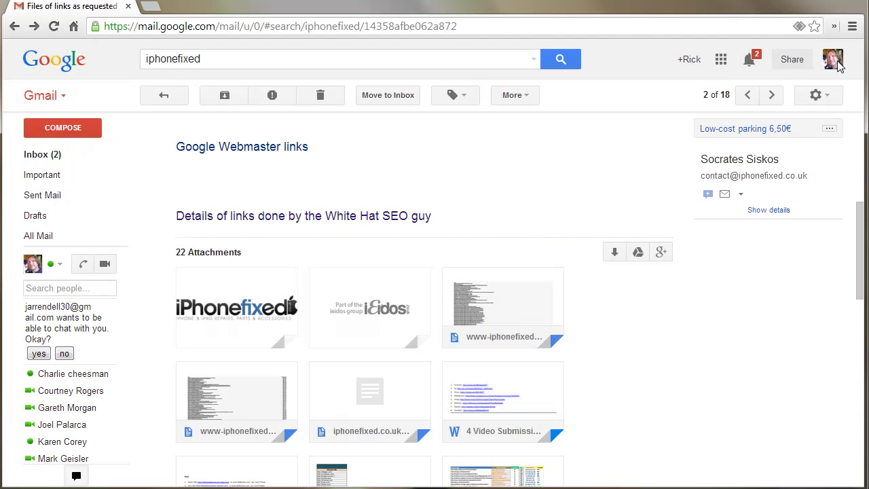
Step: Preview the 35 pdf submission_Document_Sharing_IPhone_Reports.xlsx attachment, examine its sites and direct URLs, and close the preview
{"action": "left_click_drag", "start_coordinate": [860, 243], "coordinate": [839, 326]}
{"action": "scroll", "coordinate": [839, 327], "scroll_direction": "down", "scroll_amount": 1}
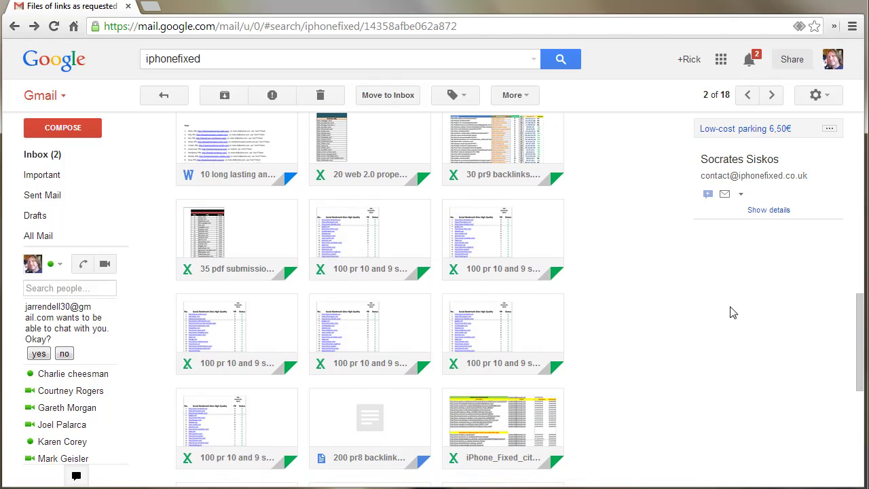
{"action": "mouse_move", "coordinate": [214, 238]}
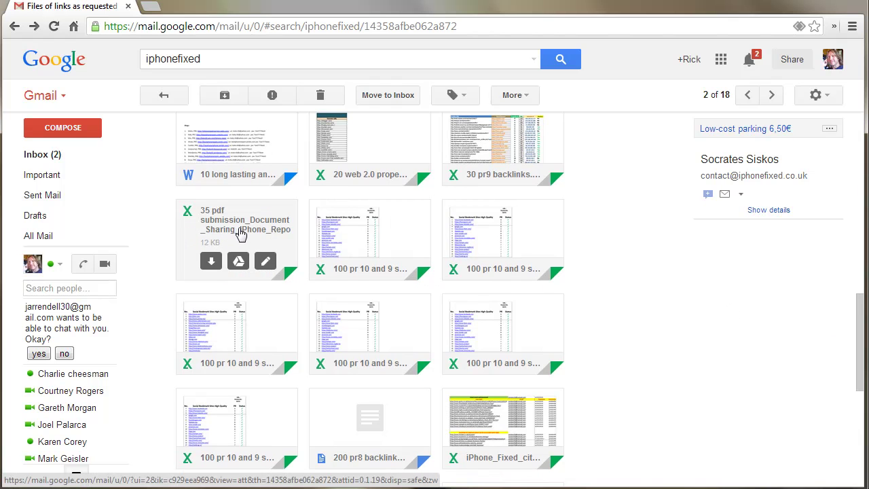
{"action": "left_click", "coordinate": [240, 234]}
{"action": "left_click", "coordinate": [240, 236]}
{"action": "left_click", "coordinate": [214, 263]}
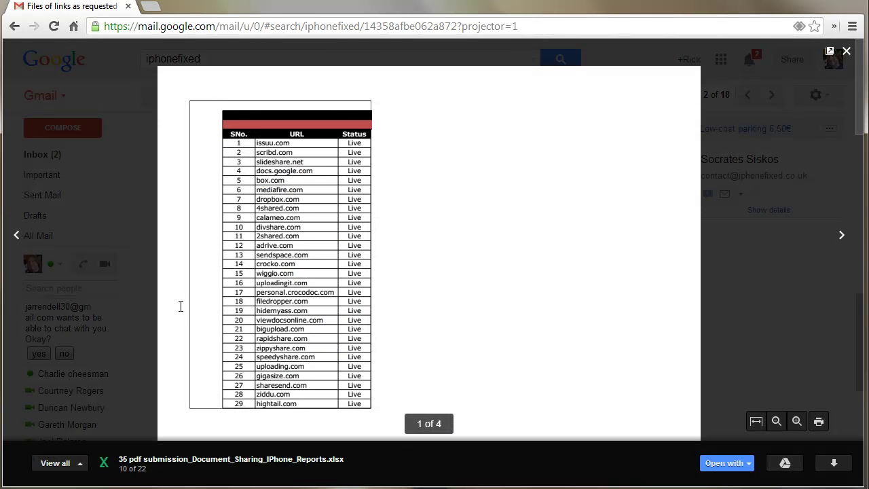
{"action": "scroll", "coordinate": [846, 246], "scroll_direction": "down", "scroll_amount": 5}
{"action": "scroll", "coordinate": [845, 246], "scroll_direction": "down", "scroll_amount": 2}
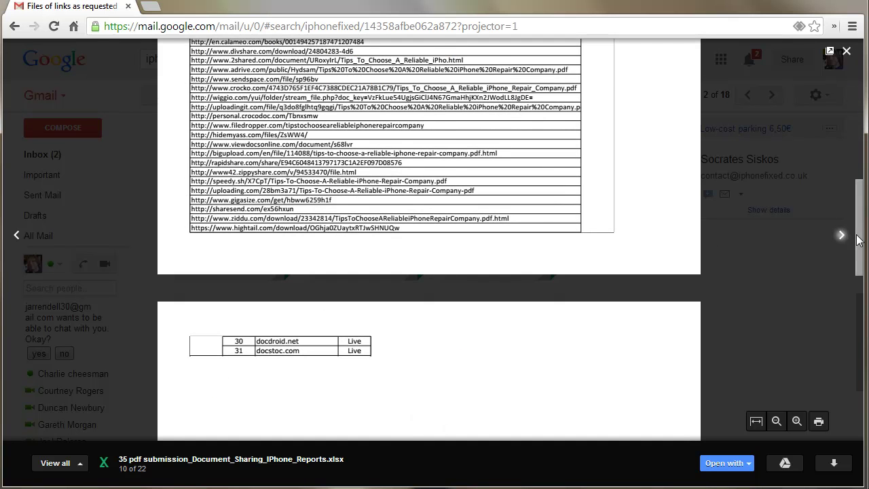
{"action": "scroll", "coordinate": [857, 251], "scroll_direction": "up", "scroll_amount": 2}
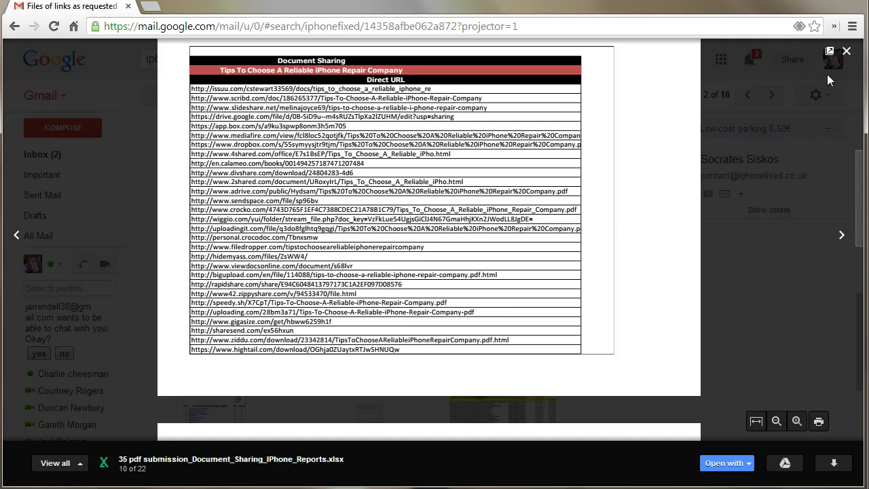
{"action": "left_click", "coordinate": [848, 53]}
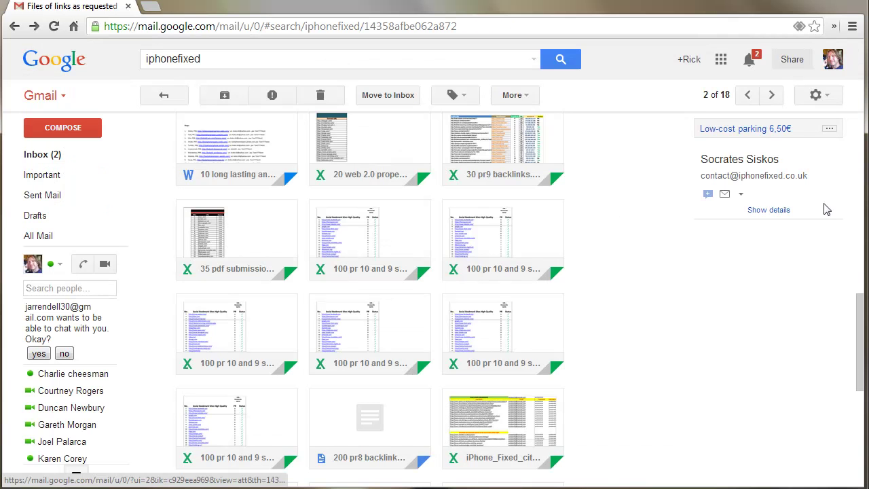
Step: Download all the email's attachments as a zip and extract every file into the iphone-fixed folder with WinRAR
{"action": "scroll", "coordinate": [837, 367], "scroll_direction": "down", "scroll_amount": 5}
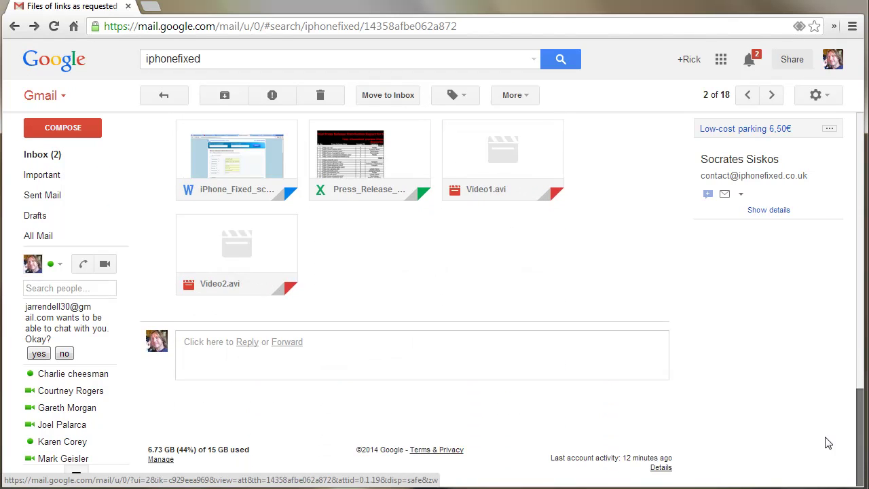
{"action": "scroll", "coordinate": [792, 252], "scroll_direction": "up", "scroll_amount": 10}
{"action": "scroll", "coordinate": [657, 304], "scroll_direction": "down", "scroll_amount": 1}
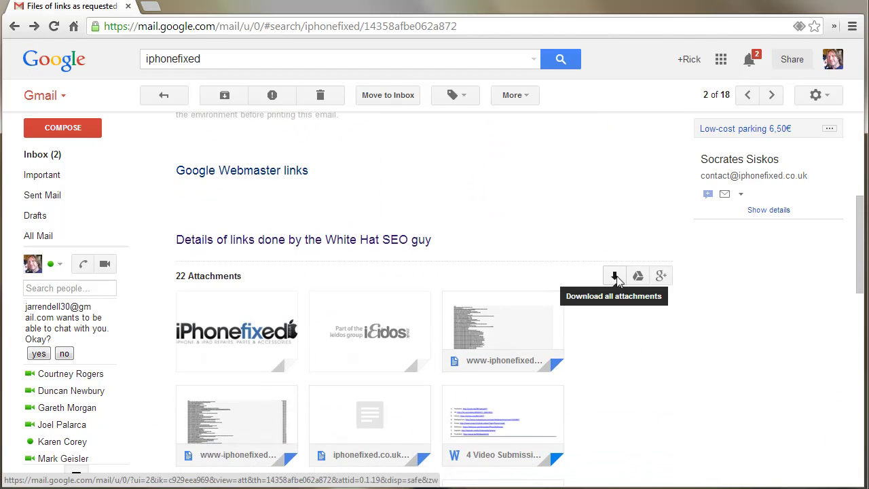
{"action": "left_click", "coordinate": [614, 277]}
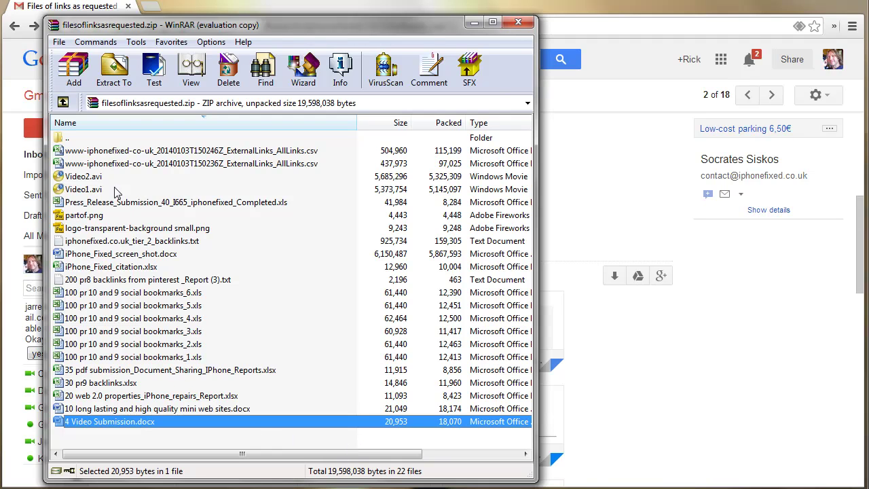
{"action": "left_click", "coordinate": [113, 150], "text": "shift"}
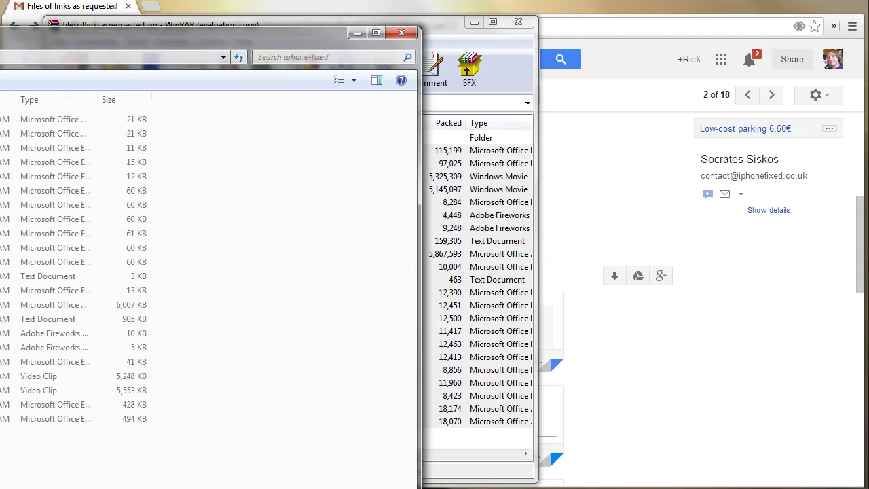
{"action": "left_click_drag", "start_coordinate": [0, 32], "coordinate": [405, 15]}
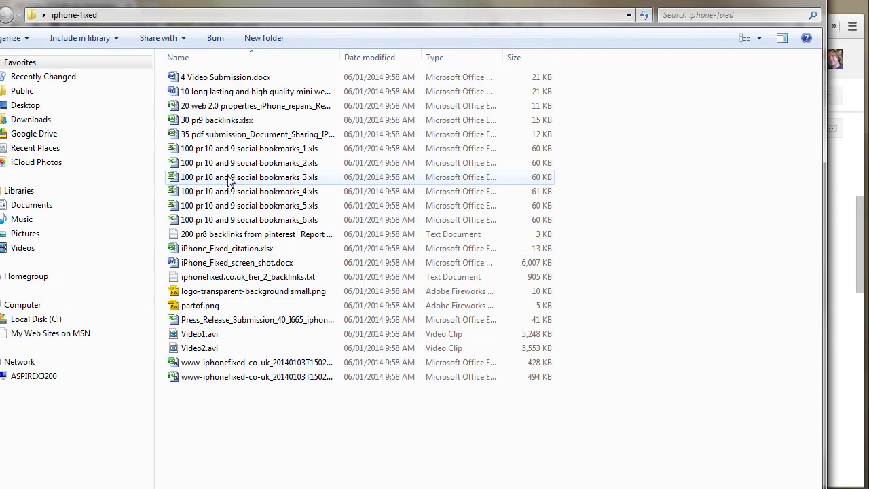
Step: Open the 20 web 2.0 properties iPhone repairs report in Excel, examine its blog URLs, and close the workbook
{"action": "left_click", "coordinate": [243, 107]}
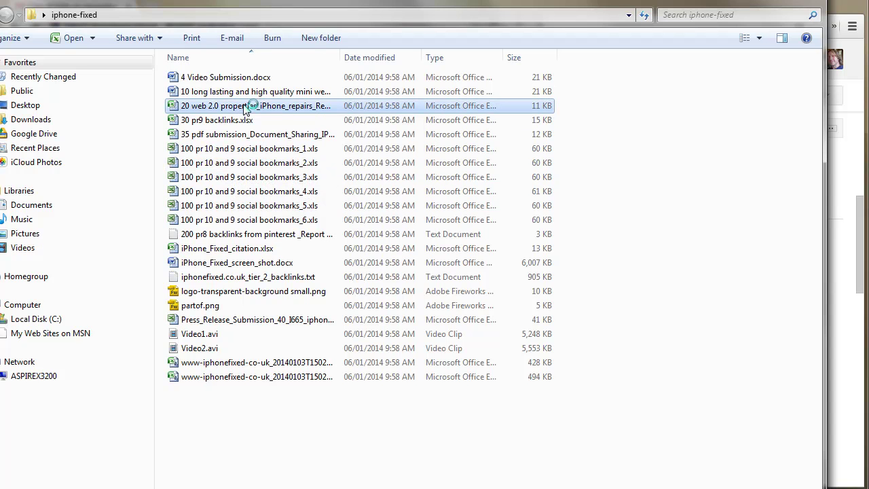
{"action": "double_click", "coordinate": [248, 107]}
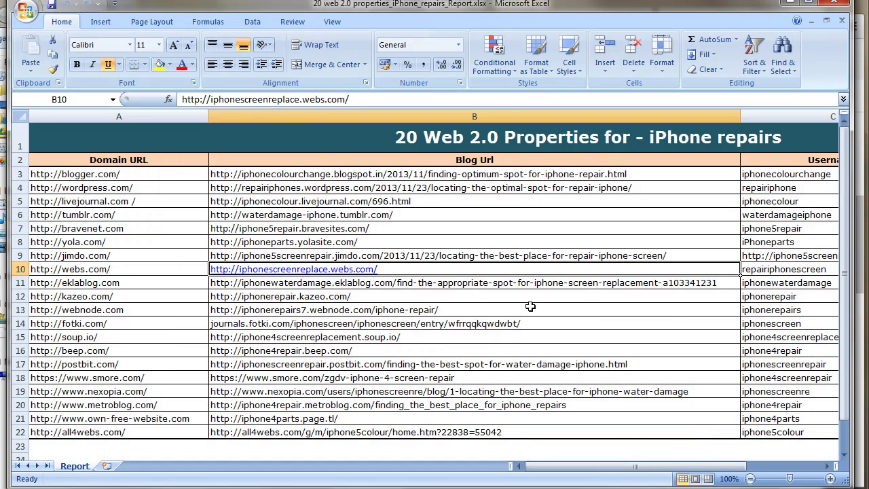
{"action": "left_click_drag", "start_coordinate": [844, 288], "coordinate": [829, 342]}
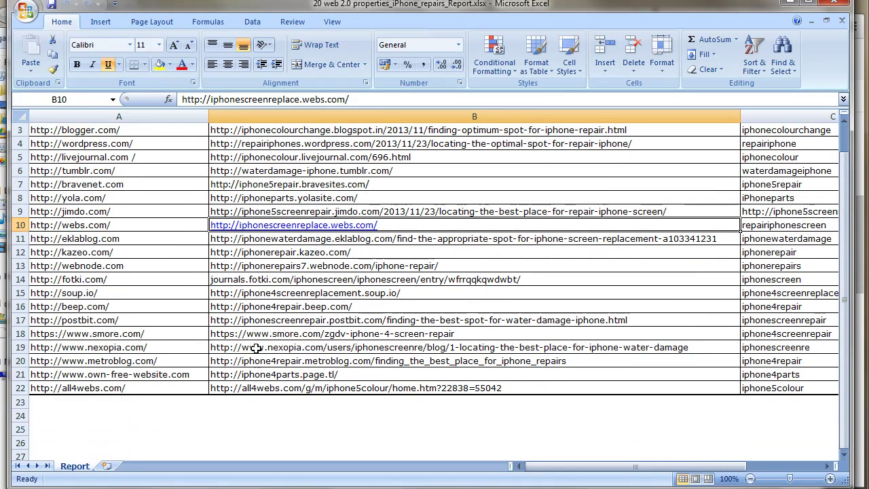
{"action": "left_click", "coordinate": [299, 294]}
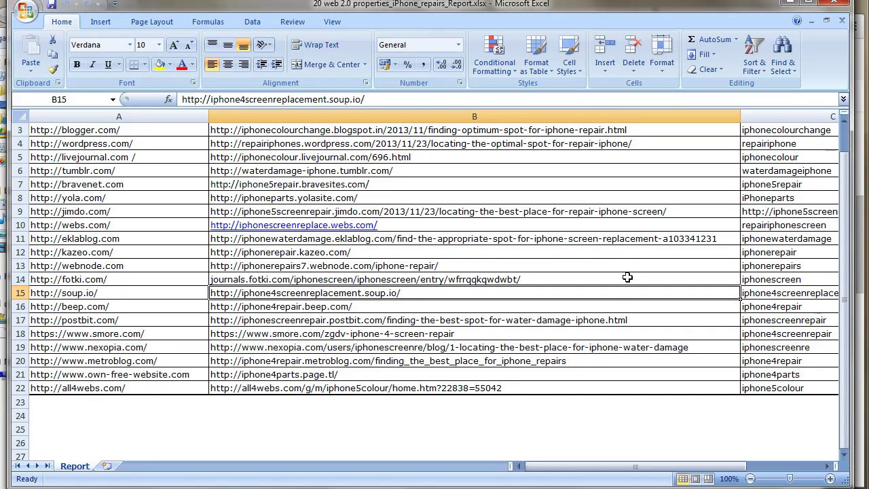
{"action": "left_click_drag", "start_coordinate": [452, 12], "coordinate": [321, 91]}
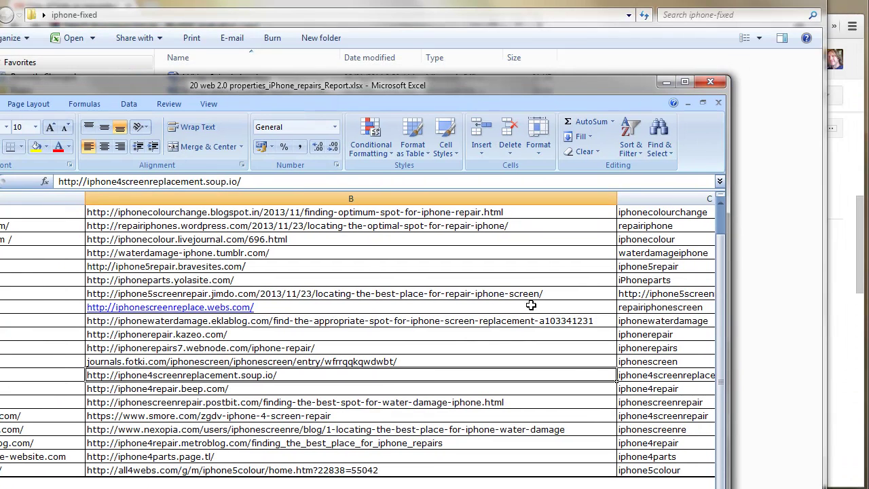
{"action": "scroll", "coordinate": [710, 343], "scroll_direction": "up", "scroll_amount": 1}
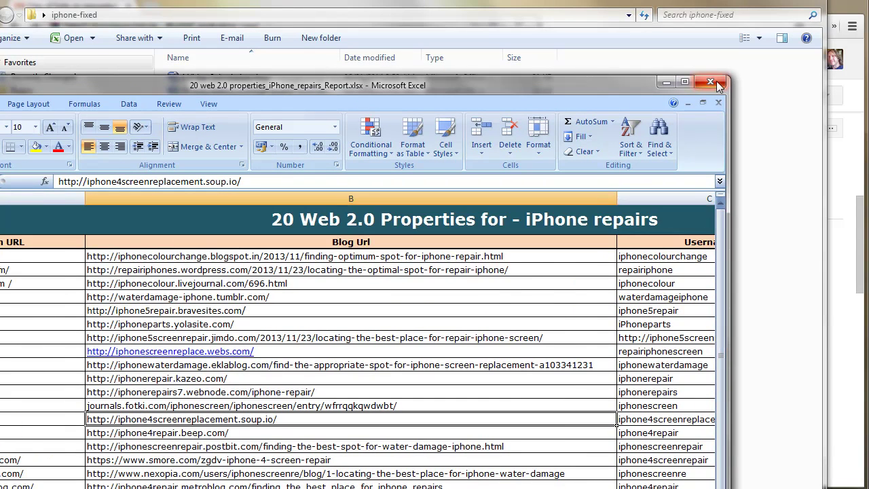
{"action": "left_click", "coordinate": [710, 84]}
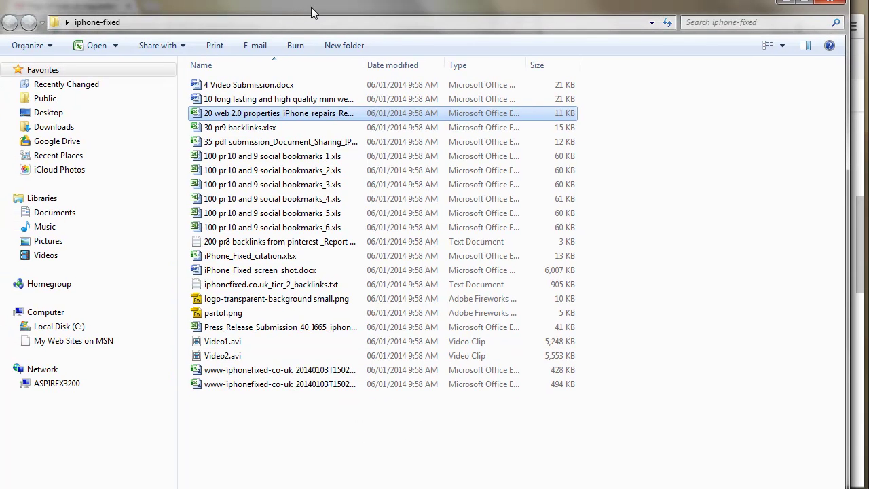
Step: Copy the entire list of backlink URLs from the open text file
{"action": "left_click_drag", "start_coordinate": [312, 6], "coordinate": [319, 11]}
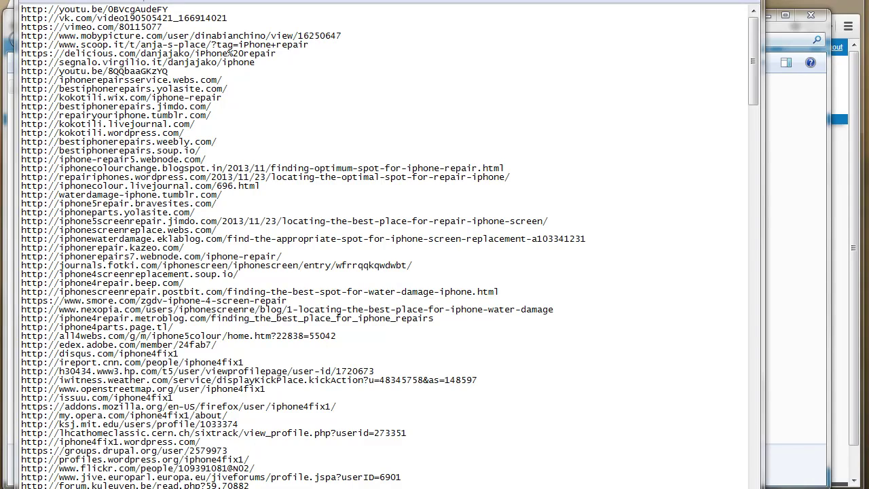
{"action": "left_click_drag", "start_coordinate": [754, 69], "coordinate": [795, 62]}
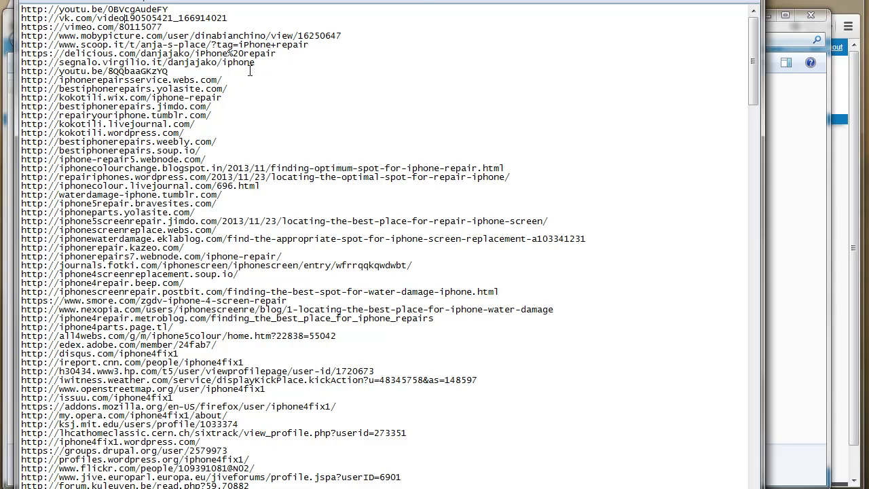
{"action": "key", "text": "ctrl+a"}
{"action": "key", "text": "ctrl+c"}
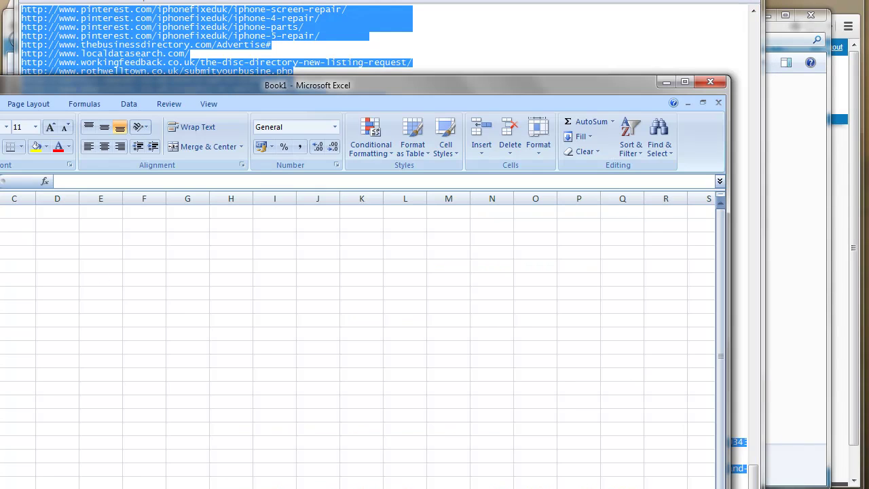
Step: Widen column A of the blank Excel workbook and paste the copied URLs starting at cell A1
{"action": "left_click_drag", "start_coordinate": [164, 84], "coordinate": [426, 51]}
{"action": "left_click_drag", "start_coordinate": [211, 165], "coordinate": [498, 159]}
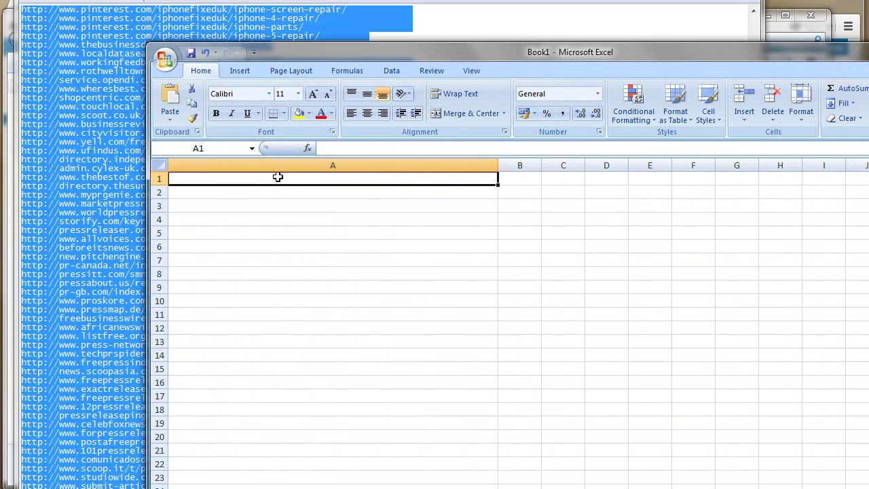
{"action": "key", "text": "ctrl+v"}
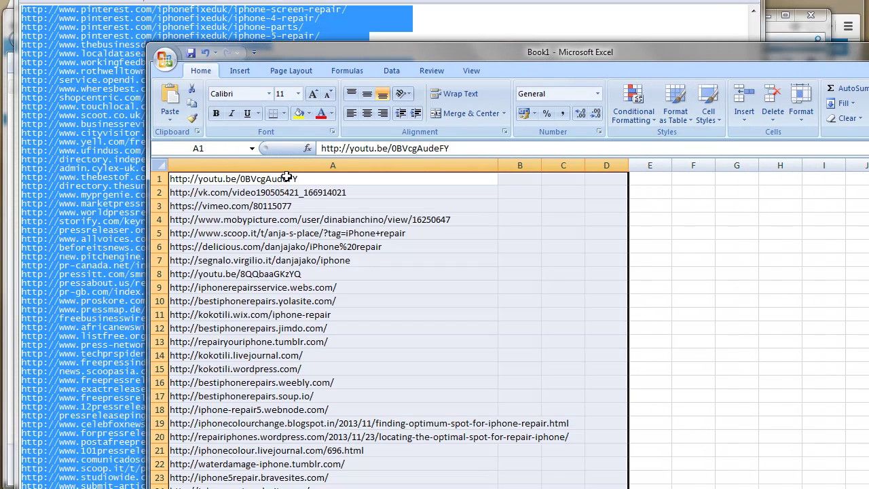
Step: Start saving the workbook in CSV (Comma delimited) format and set the destination to the iphone-fixed folder on the Desktop
{"action": "left_click", "coordinate": [166, 62]}
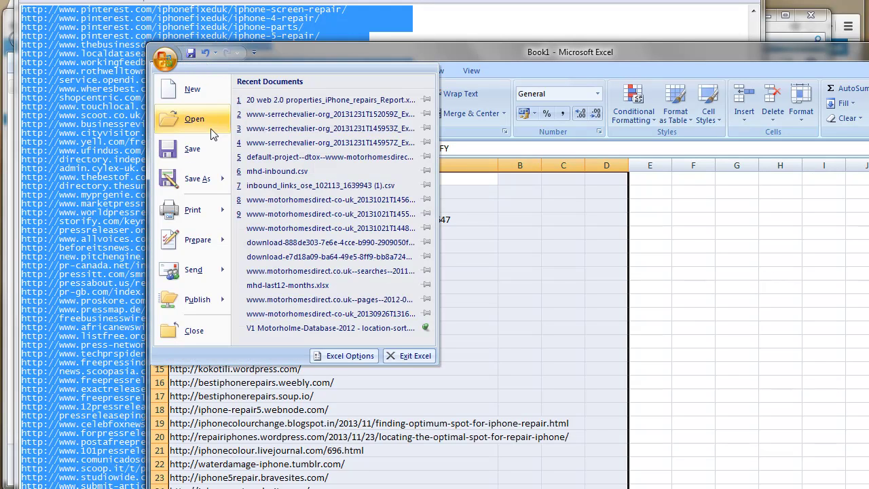
{"action": "mouse_move", "coordinate": [219, 184]}
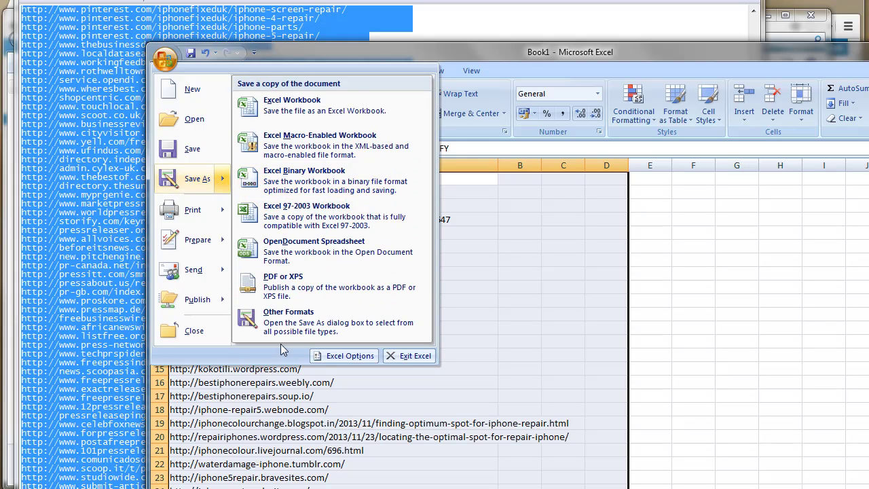
{"action": "left_click", "coordinate": [300, 325]}
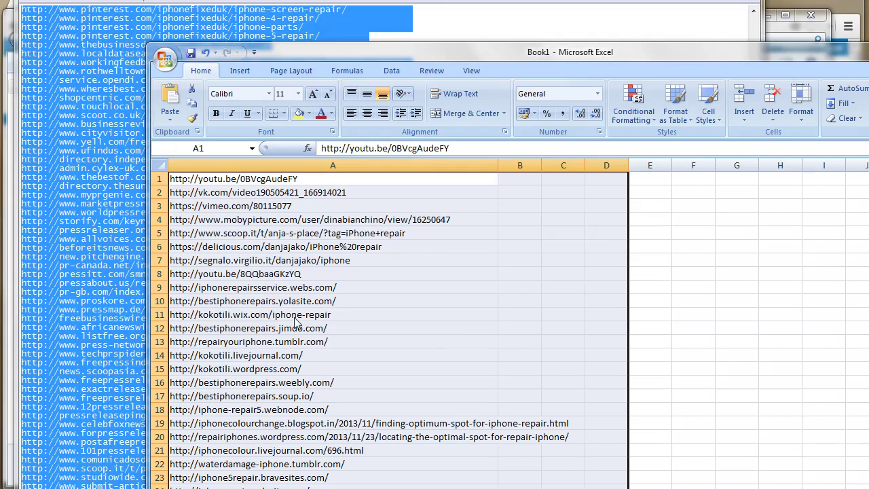
{"action": "left_click", "coordinate": [788, 332]}
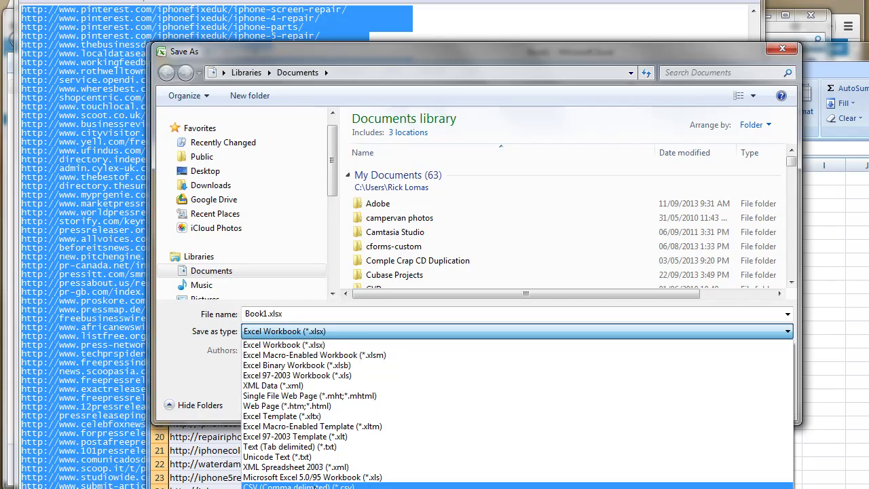
{"action": "left_click", "coordinate": [299, 487]}
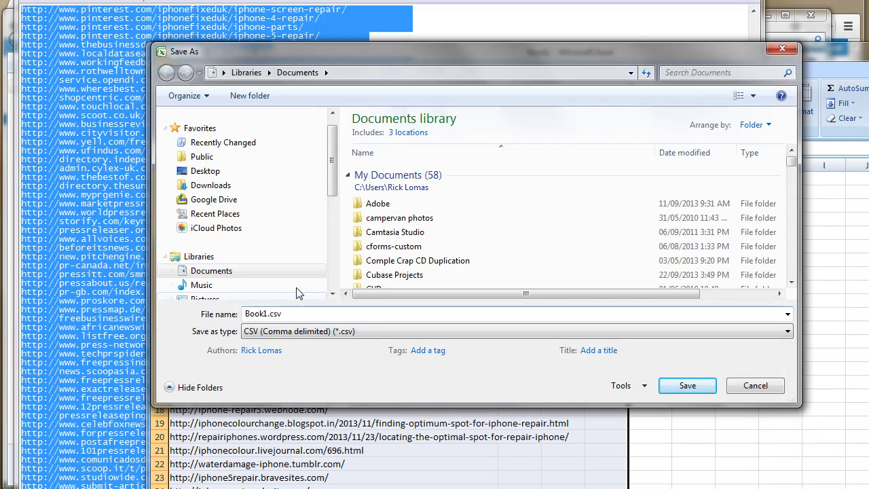
{"action": "left_click", "coordinate": [209, 172]}
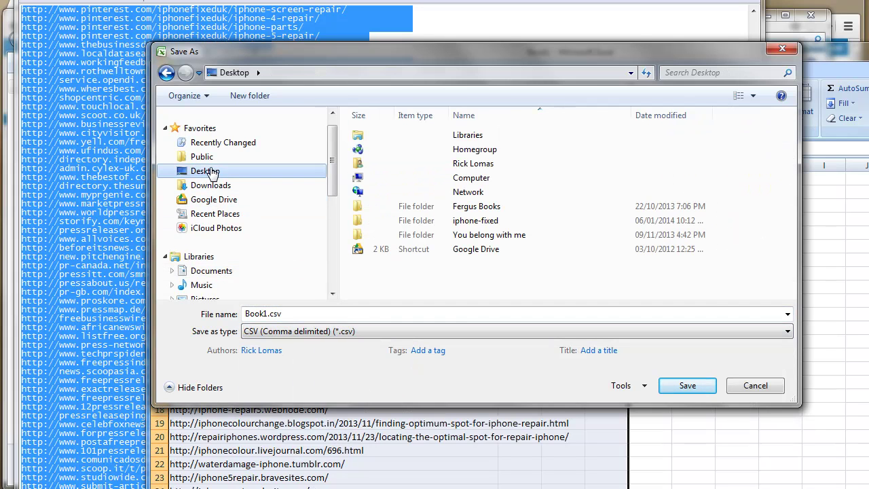
{"action": "double_click", "coordinate": [362, 222]}
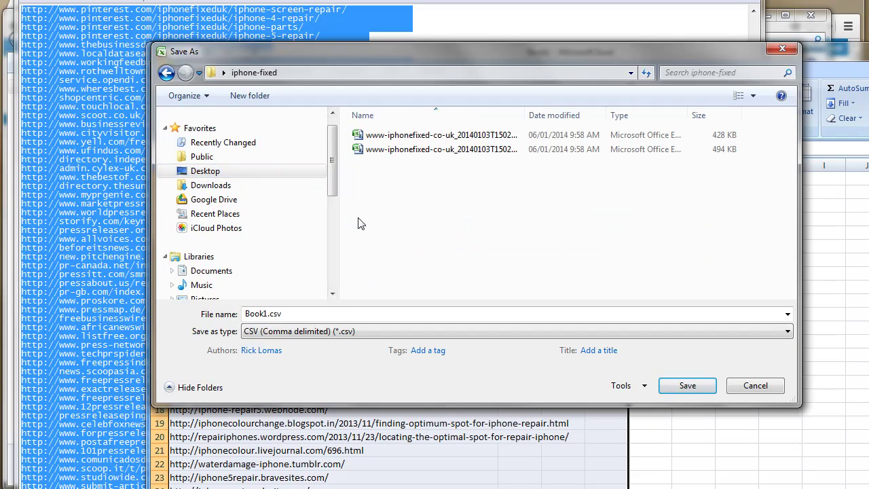
Step: Name the CSV file iphone-suspect-links and save it
{"action": "double_click", "coordinate": [265, 316]}
{"action": "left_click", "coordinate": [266, 315]}
{"action": "left_click_drag", "start_coordinate": [266, 315], "coordinate": [216, 316]}
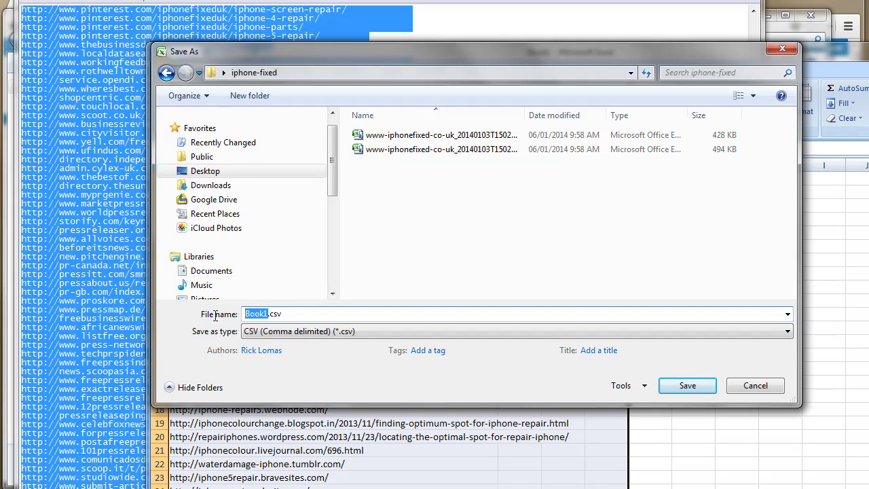
{"action": "type", "text": "iphone-bad-links"}
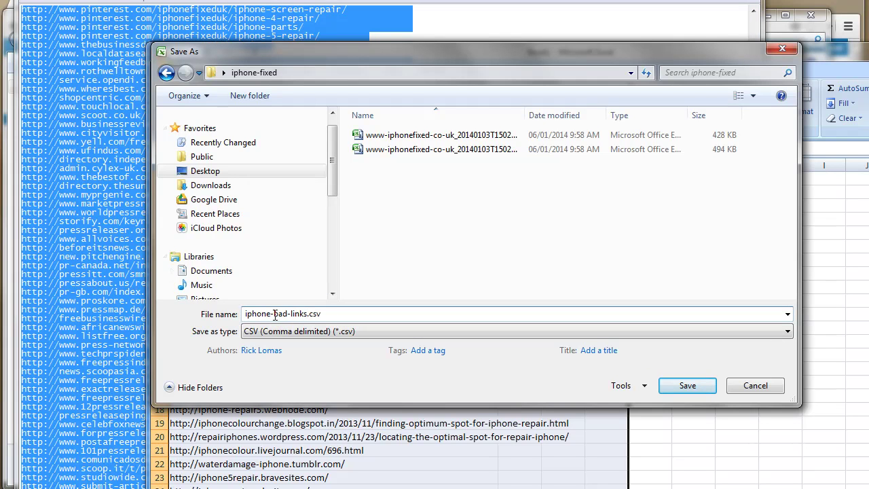
{"action": "left_click_drag", "start_coordinate": [274, 314], "coordinate": [288, 314]}
{"action": "type", "text": "suspect"}
{"action": "left_click", "coordinate": [689, 386]}
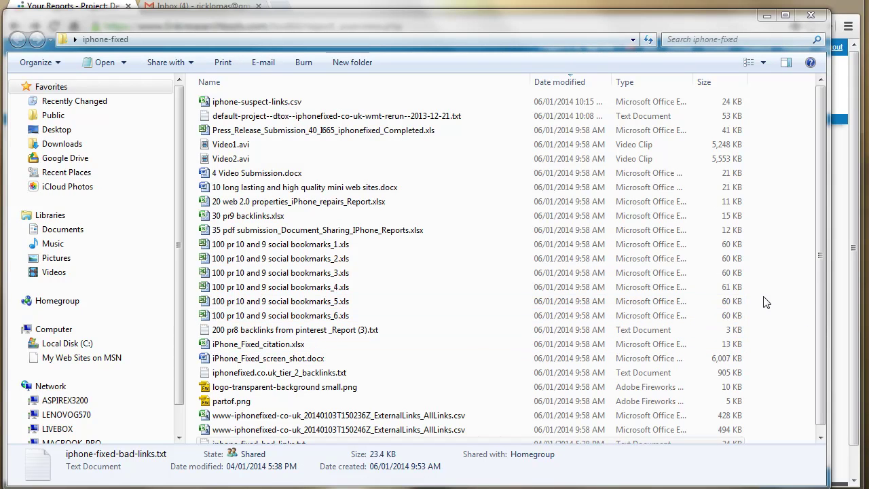
Step: Review the suspect-links CSV, the default-project dtox text file and the two ExternalLinks CSV files in the iphone-fixed folder, and close its window
{"action": "left_click_drag", "start_coordinate": [823, 303], "coordinate": [821, 293]}
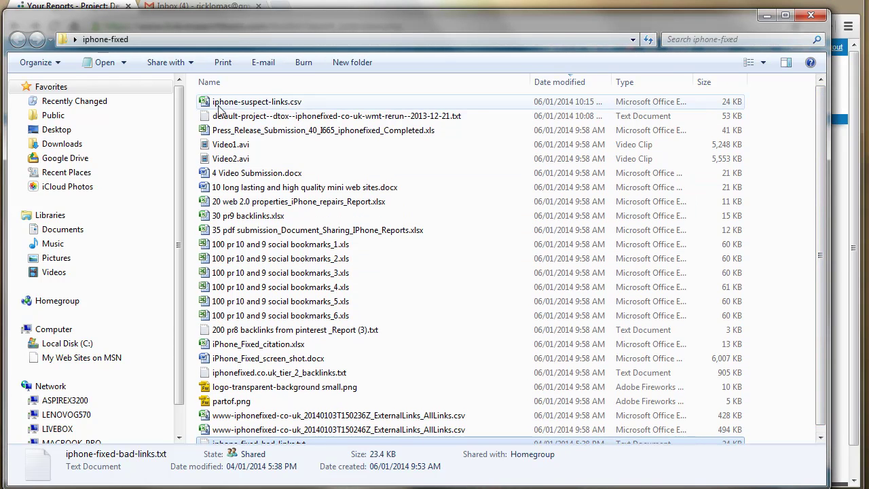
{"action": "left_click", "coordinate": [249, 106]}
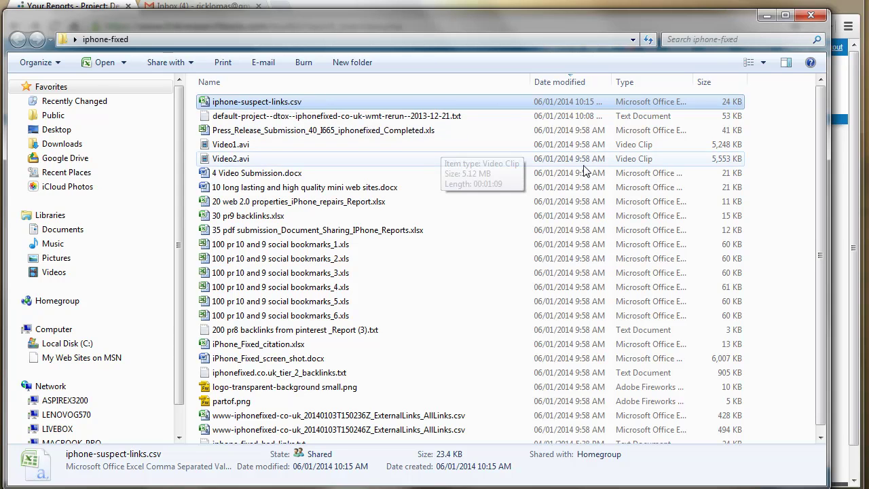
{"action": "left_click", "coordinate": [290, 119]}
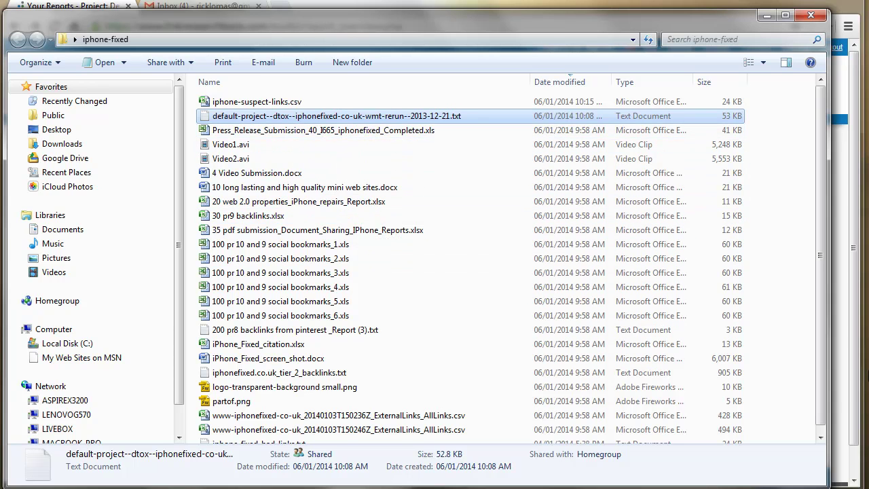
{"action": "scroll", "coordinate": [824, 405], "scroll_direction": "down", "scroll_amount": 1}
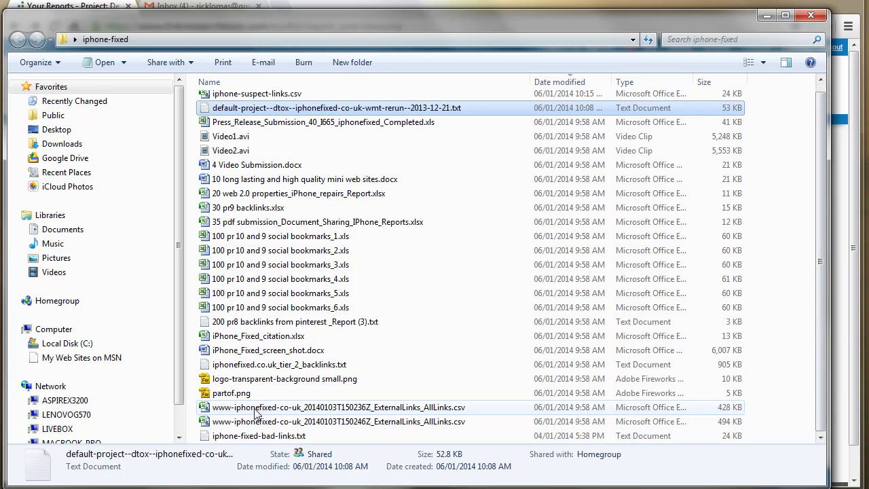
{"action": "left_click", "coordinate": [258, 409]}
{"action": "left_click", "coordinate": [265, 421]}
{"action": "left_click", "coordinate": [264, 411]}
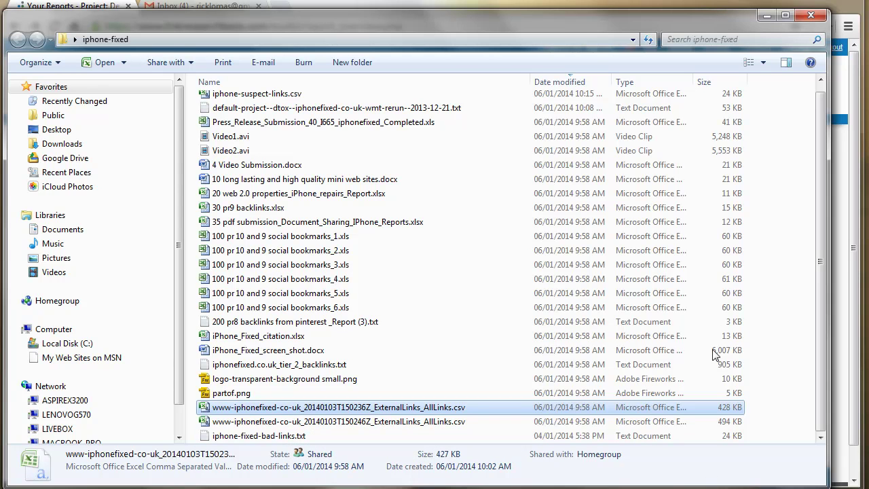
{"action": "left_click", "coordinate": [811, 17]}
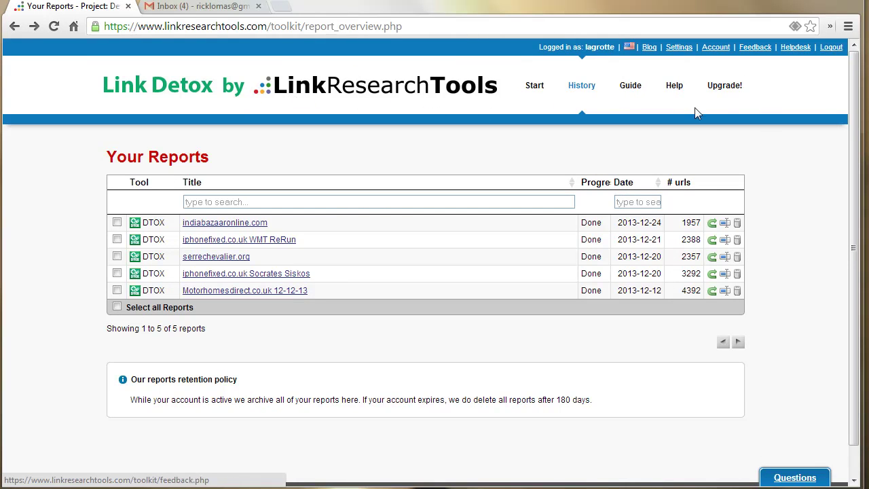
{"action": "left_click", "coordinate": [537, 88]}
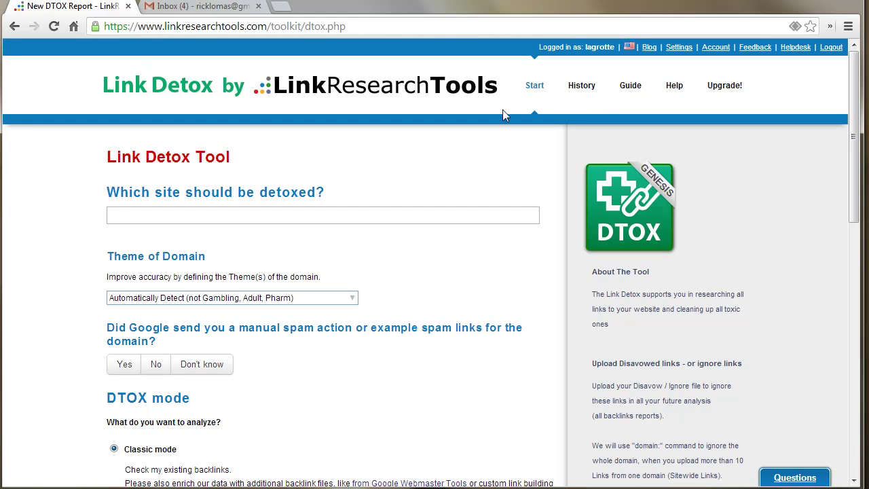
{"action": "left_click", "coordinate": [169, 215]}
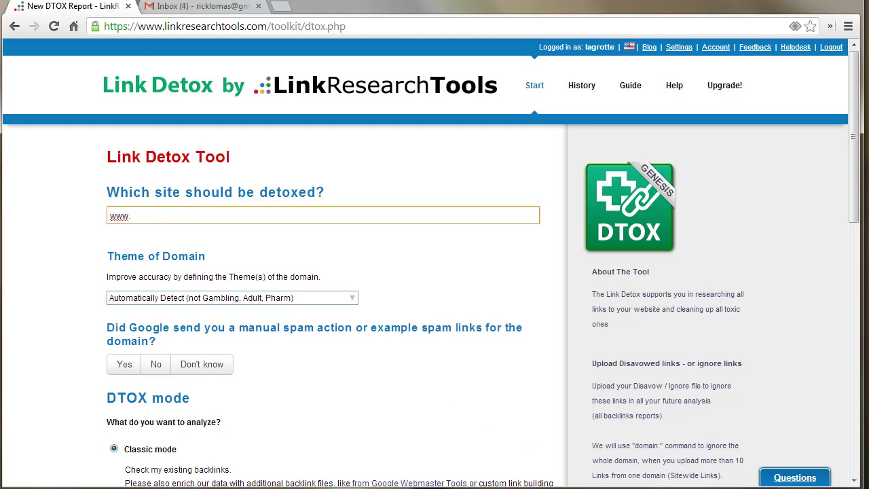
{"action": "key", "text": "F5"}
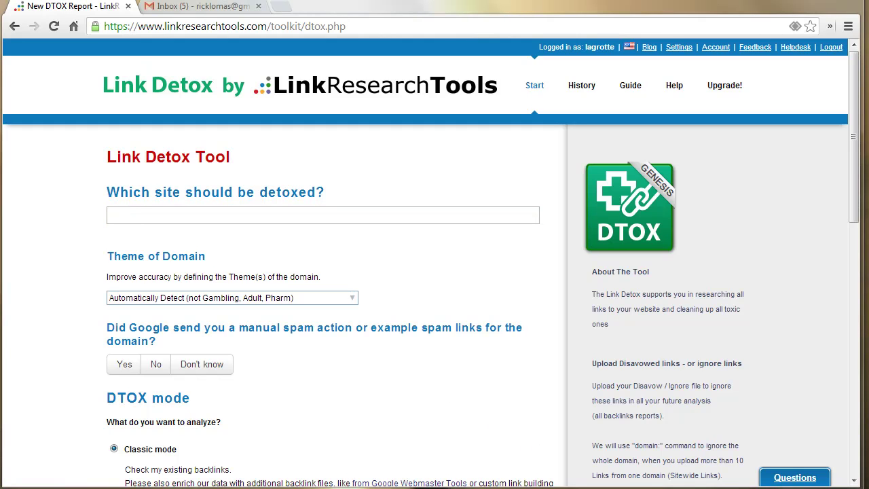
{"action": "left_click", "coordinate": [142, 214]}
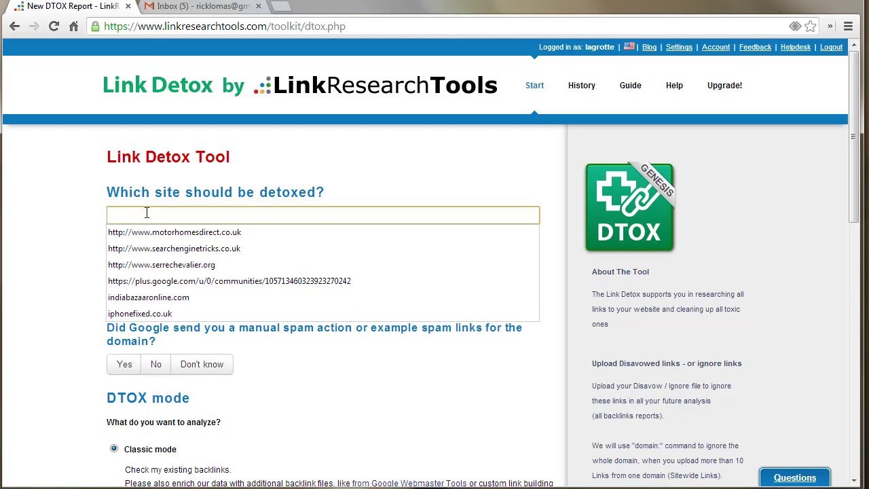
{"action": "type", "text": "www.iphonef"}
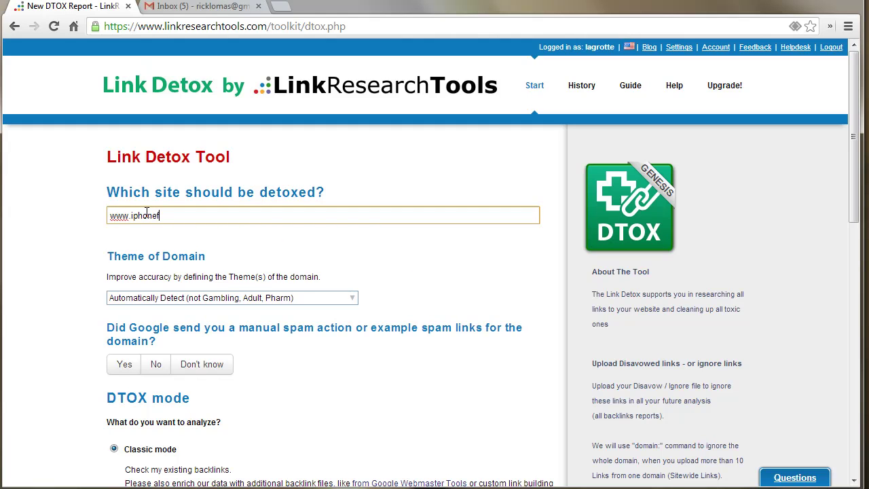
{"action": "type", "text": "ixed.co.uk"}
Step: Add Internet Telephony to the domain's themes alongside the automatic detection option
{"action": "left_click", "coordinate": [351, 298]}
{"action": "left_click", "coordinate": [378, 301]}
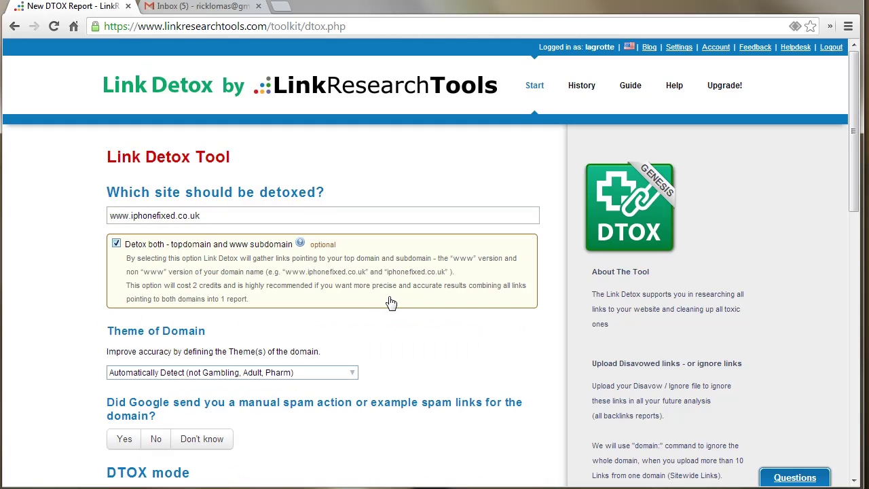
{"action": "left_click", "coordinate": [391, 370]}
{"action": "left_click", "coordinate": [343, 401]}
{"action": "left_click_drag", "start_coordinate": [856, 197], "coordinate": [861, 260]}
{"action": "left_click", "coordinate": [351, 206]}
{"action": "left_click_drag", "start_coordinate": [353, 252], "coordinate": [352, 266]}
{"action": "left_click", "coordinate": [407, 375]}
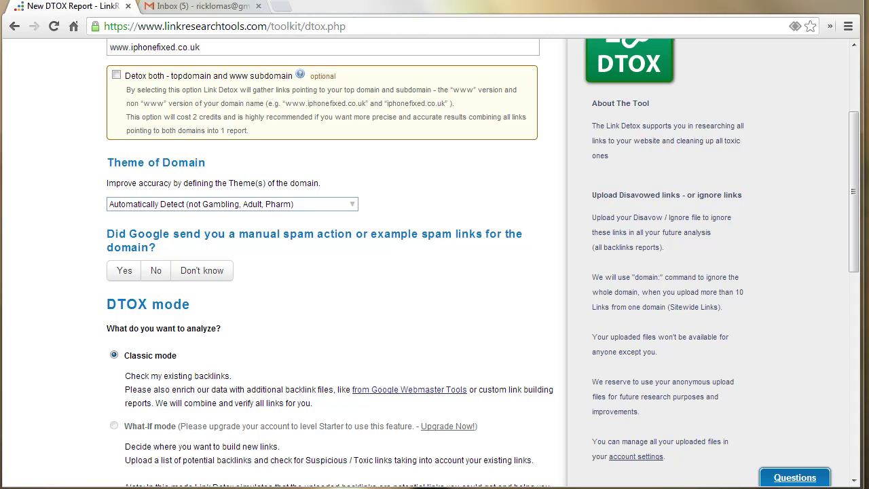
{"action": "left_click", "coordinate": [350, 205]}
{"action": "left_click", "coordinate": [356, 280]}
{"action": "left_click", "coordinate": [350, 208]}
{"action": "left_click_drag", "start_coordinate": [355, 323], "coordinate": [356, 333]}
{"action": "left_click", "coordinate": [102, 303]}
{"action": "left_click", "coordinate": [351, 206]}
{"action": "left_click", "coordinate": [119, 290]}
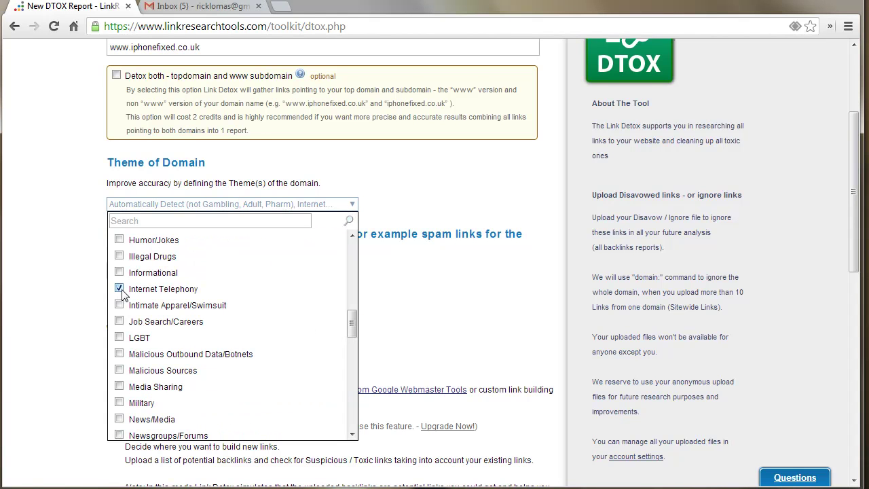
{"action": "left_click", "coordinate": [427, 301]}
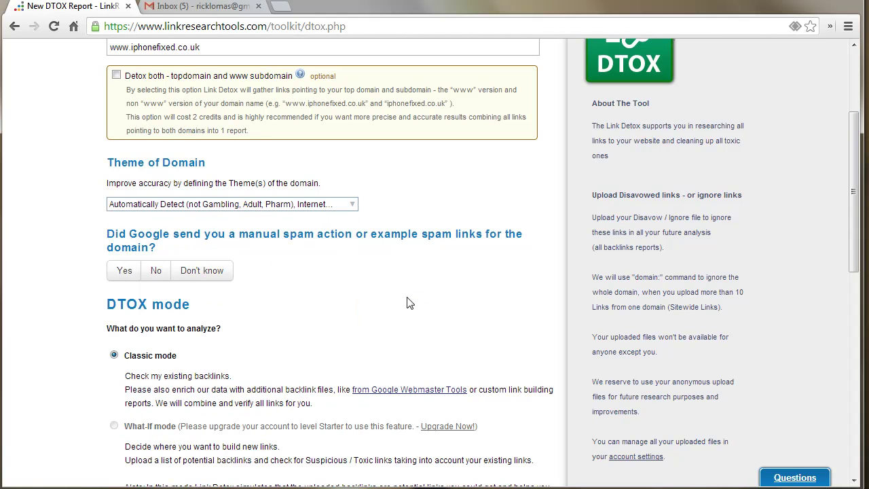
{"action": "left_click", "coordinate": [123, 205]}
{"action": "left_click", "coordinate": [124, 205]}
{"action": "left_click", "coordinate": [117, 204]}
{"action": "left_click", "coordinate": [42, 239]}
Step: Enable the option to detox both the topdomain and the www subdomain
{"action": "left_click_drag", "start_coordinate": [849, 246], "coordinate": [867, 194]}
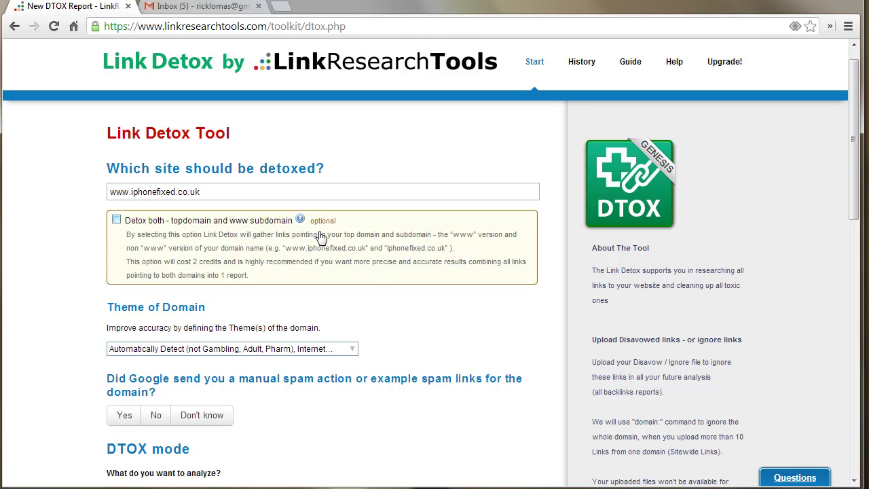
{"action": "left_click", "coordinate": [116, 219]}
Step: Add iphone-suspect-links.csv from the Desktop's iphone-fixed folder as an own backlink list for the report
{"action": "left_click_drag", "start_coordinate": [854, 182], "coordinate": [832, 317]}
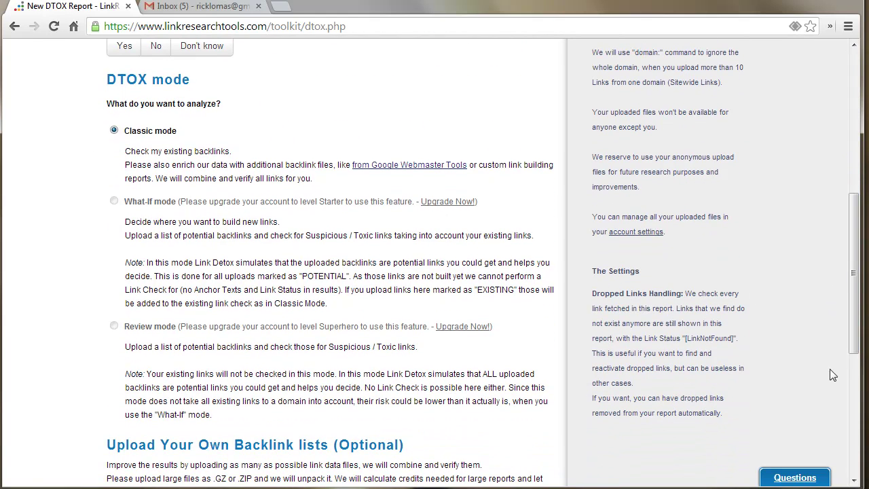
{"action": "left_click_drag", "start_coordinate": [848, 338], "coordinate": [808, 462]}
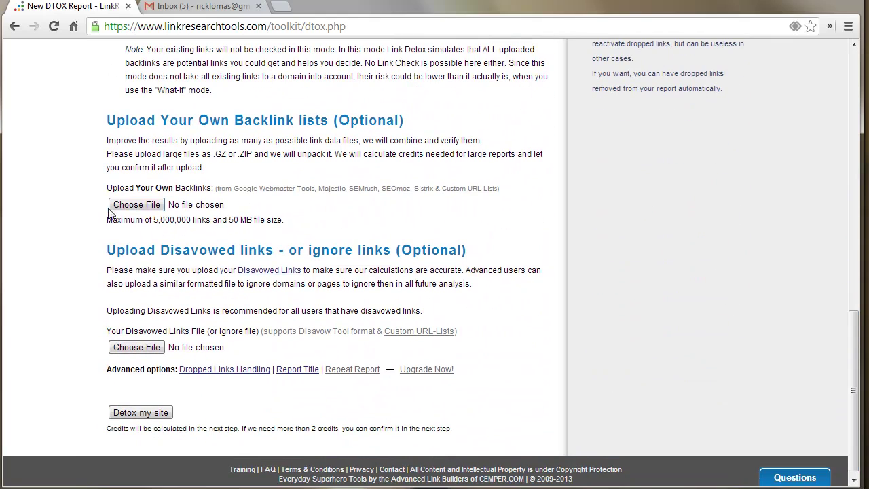
{"action": "left_click", "coordinate": [148, 209]}
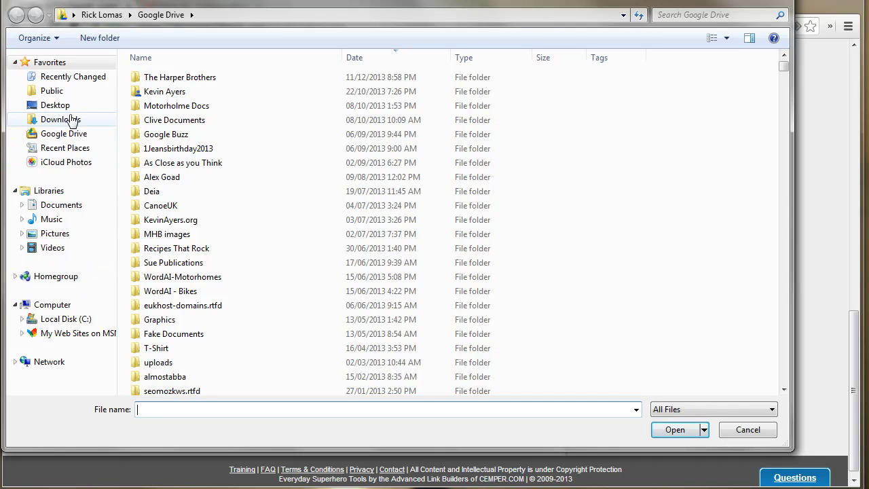
{"action": "left_click", "coordinate": [54, 106]}
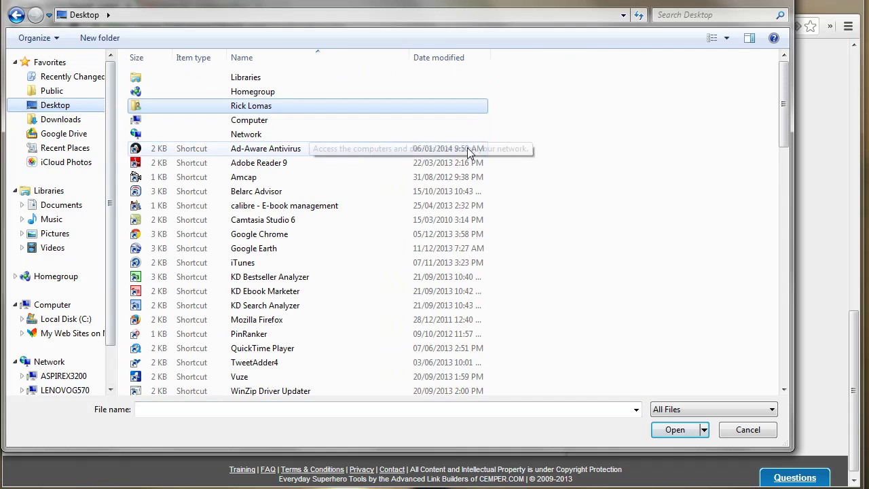
{"action": "left_click_drag", "start_coordinate": [789, 120], "coordinate": [823, 94]}
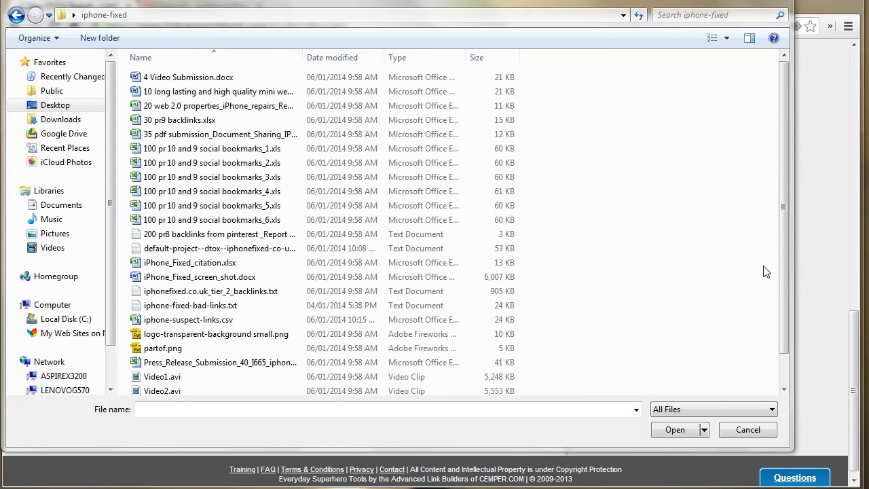
{"action": "left_click", "coordinate": [345, 59]}
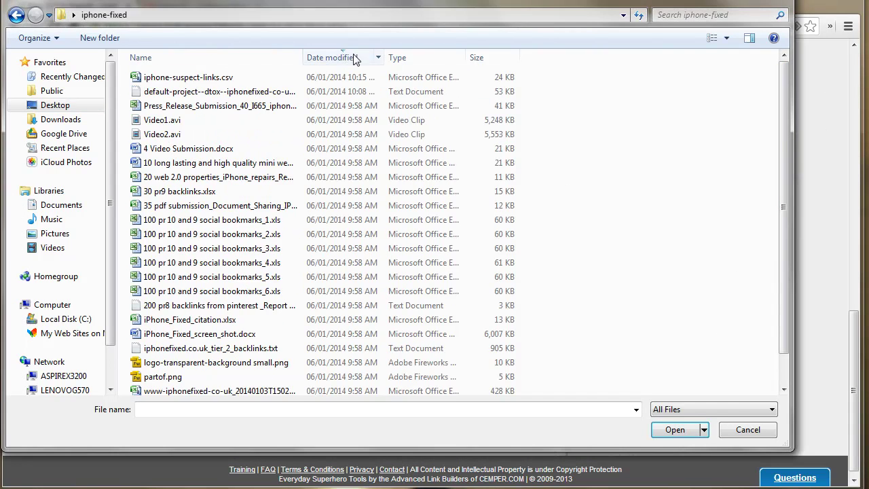
{"action": "left_click", "coordinate": [199, 79]}
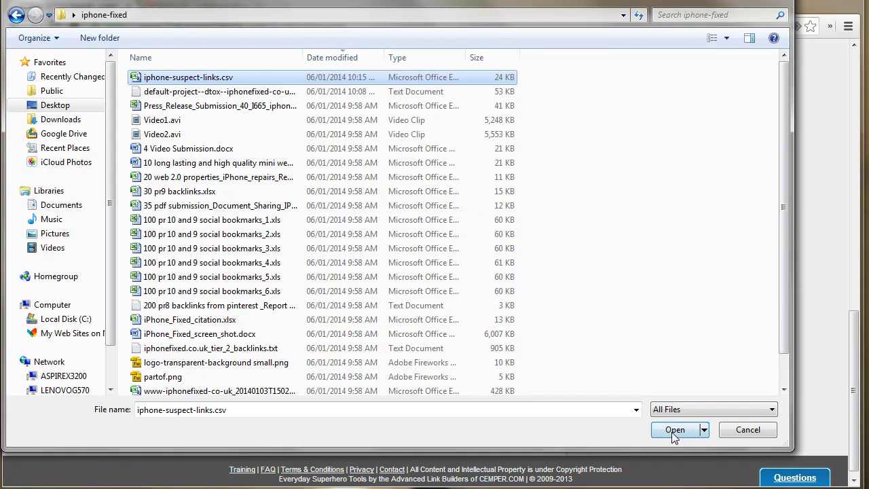
{"action": "left_click", "coordinate": [672, 431]}
Step: Add www-iphonefixed-co-uk_20140103T150236Z_ExternalLinks_AllLinks.csv as an own backlink list and remove its duplicate entry
{"action": "left_click", "coordinate": [314, 212]}
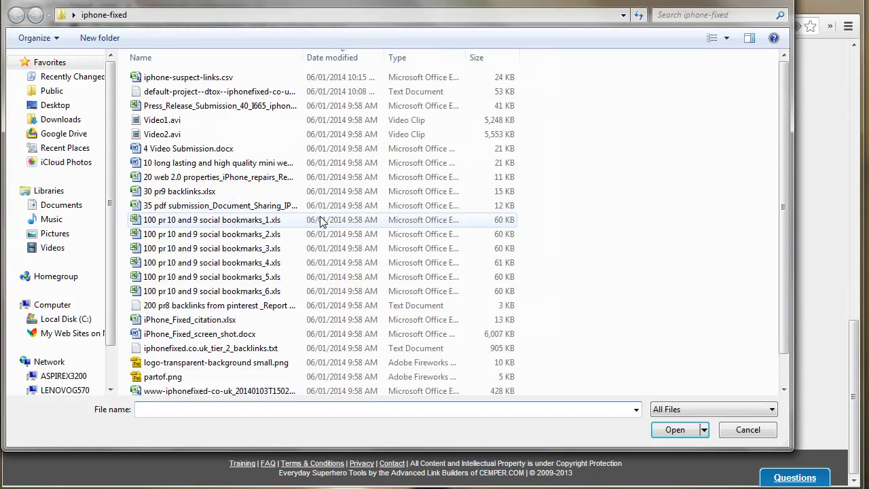
{"action": "left_click_drag", "start_coordinate": [783, 317], "coordinate": [776, 383]}
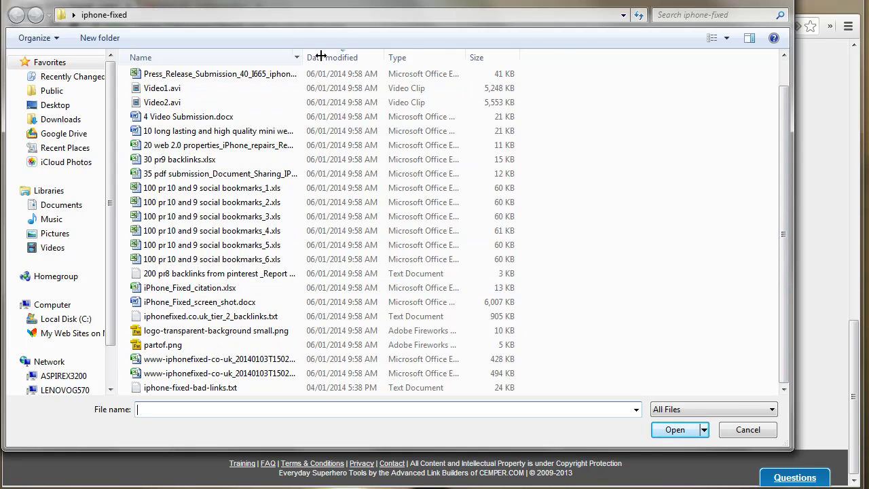
{"action": "left_click_drag", "start_coordinate": [302, 54], "coordinate": [525, 56]}
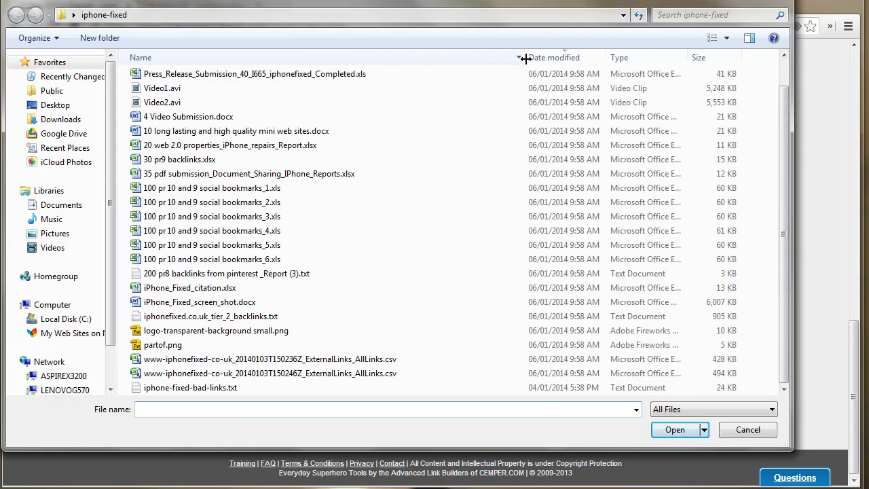
{"action": "left_click", "coordinate": [193, 359]}
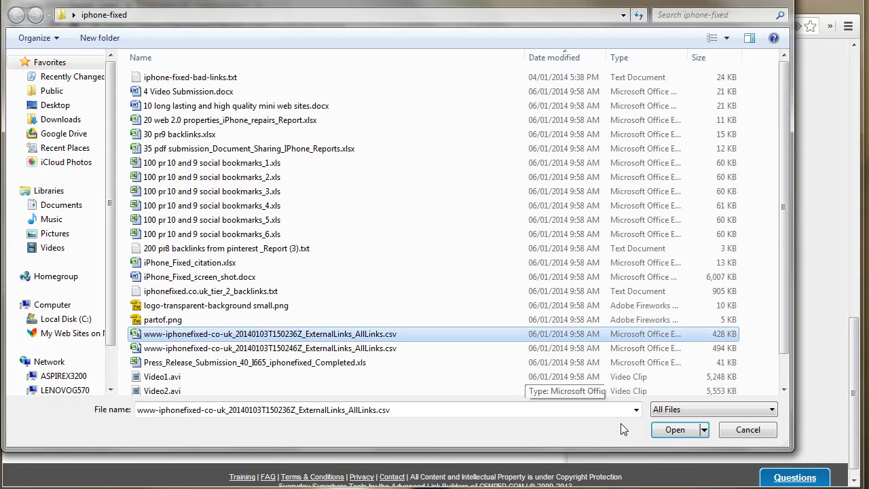
{"action": "left_click", "coordinate": [683, 430]}
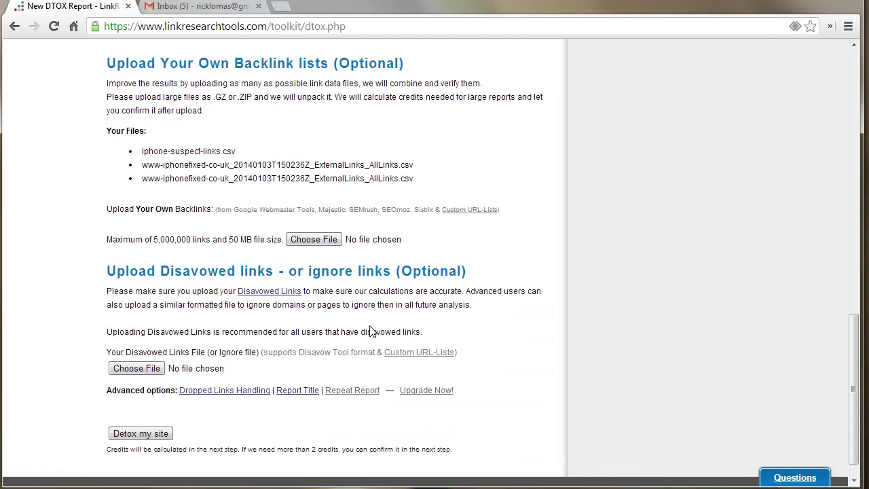
{"action": "mouse_move", "coordinate": [399, 177]}
{"action": "left_click", "coordinate": [438, 179]}
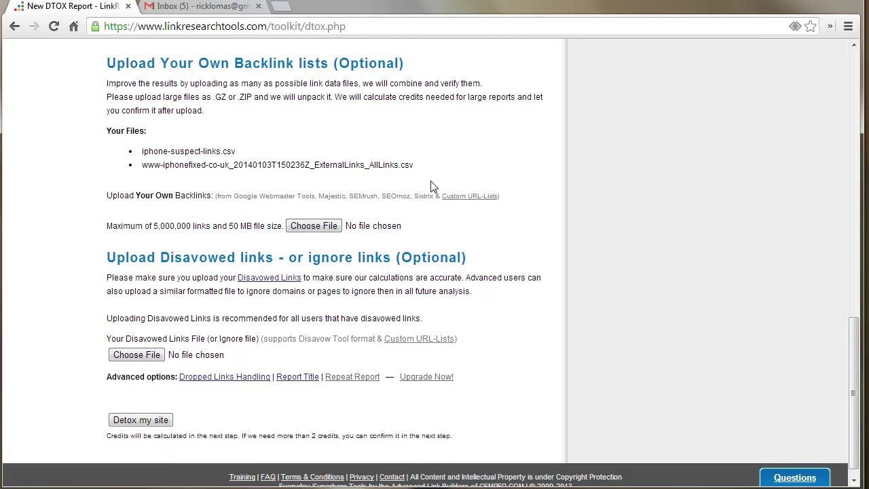
Step: Add www-iphonefixed-co-uk_20140103T150246Z_ExternalLinks_AllLinks.csv as another own backlink list for the report
{"action": "left_click", "coordinate": [322, 230]}
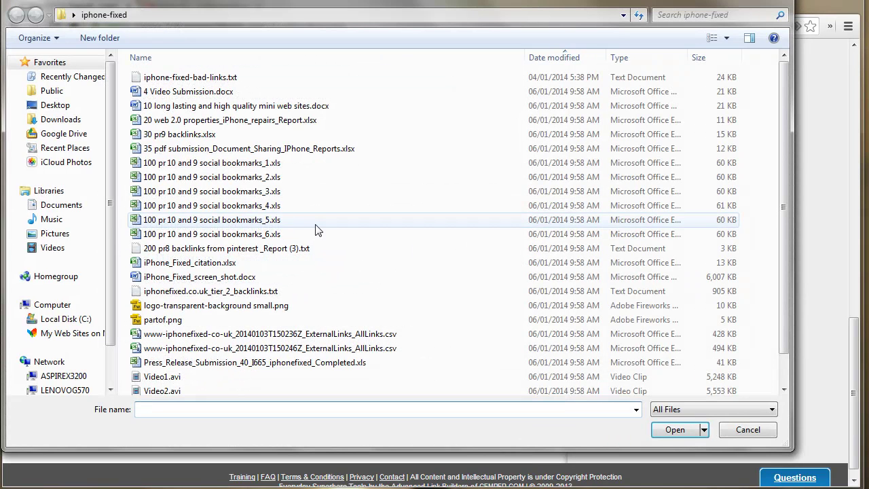
{"action": "left_click", "coordinate": [304, 349]}
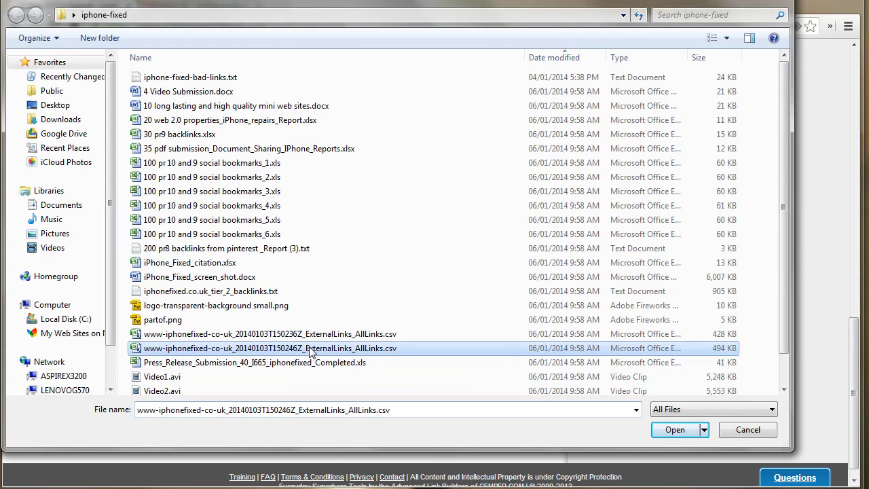
{"action": "left_click", "coordinate": [686, 429]}
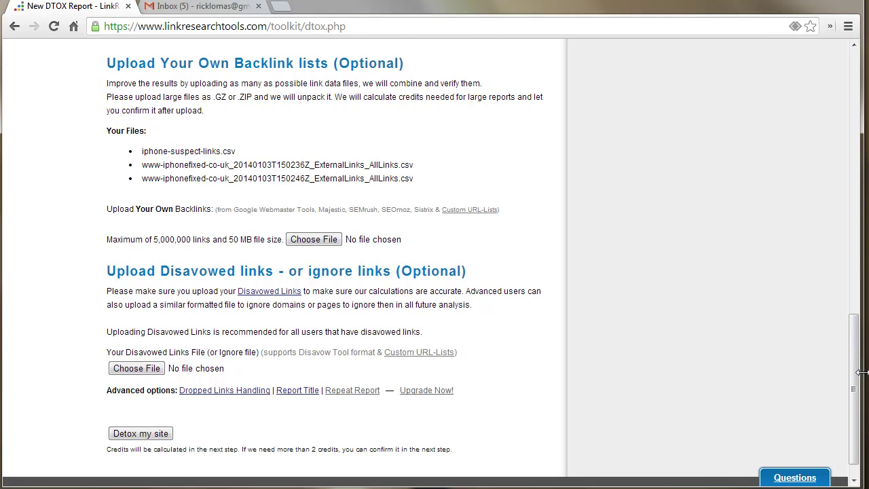
Step: Upload default-project--dtox--iphonefixed-co-uk-wmt-rerun--2013-12-21.txt from the iphone-fixed folder as the disavowed links file
{"action": "left_click_drag", "start_coordinate": [854, 388], "coordinate": [857, 404]}
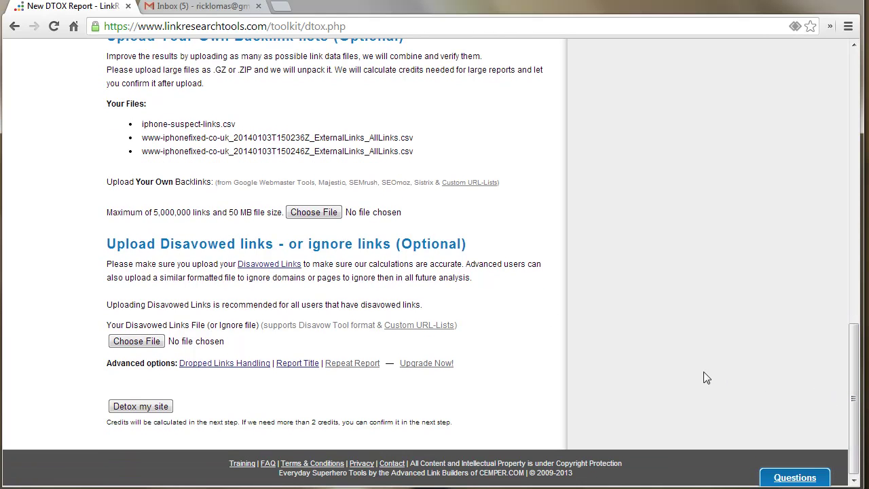
{"action": "left_click", "coordinate": [153, 343]}
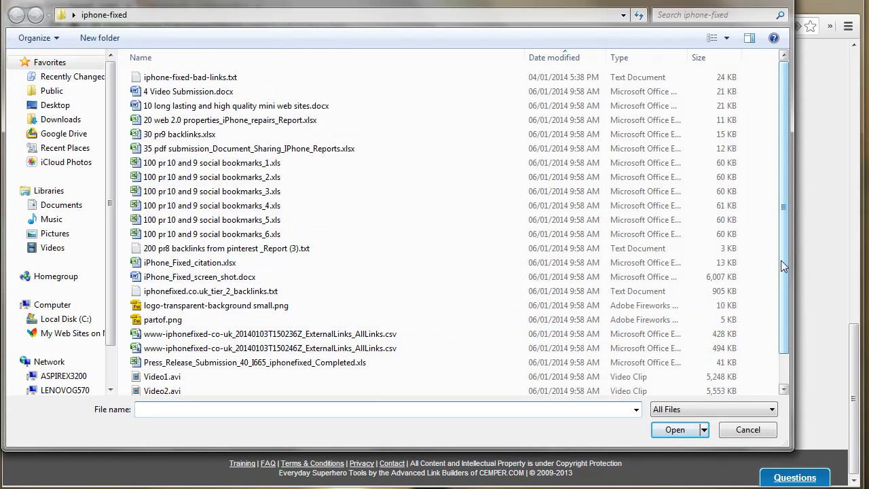
{"action": "left_click_drag", "start_coordinate": [787, 277], "coordinate": [789, 227]}
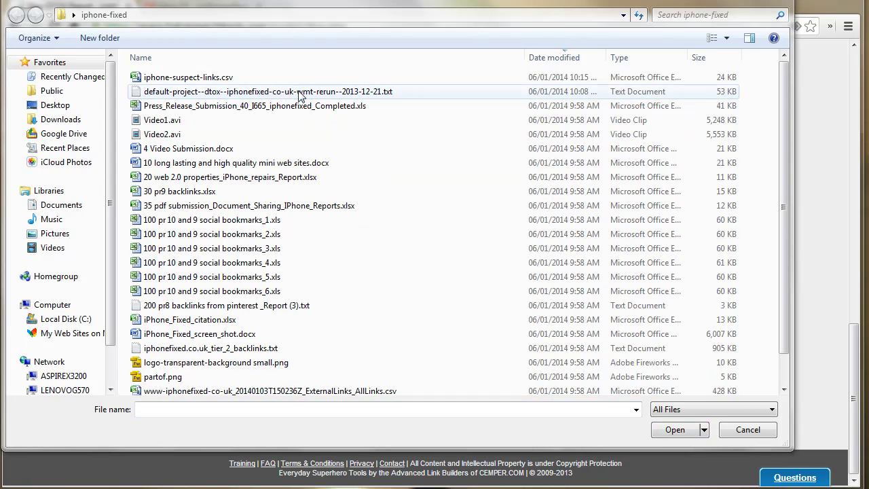
{"action": "left_click", "coordinate": [287, 97]}
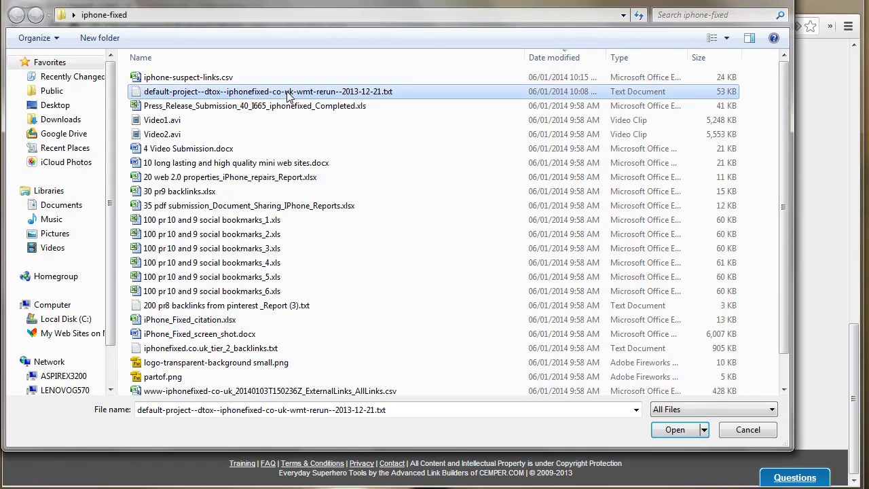
{"action": "left_click", "coordinate": [679, 430]}
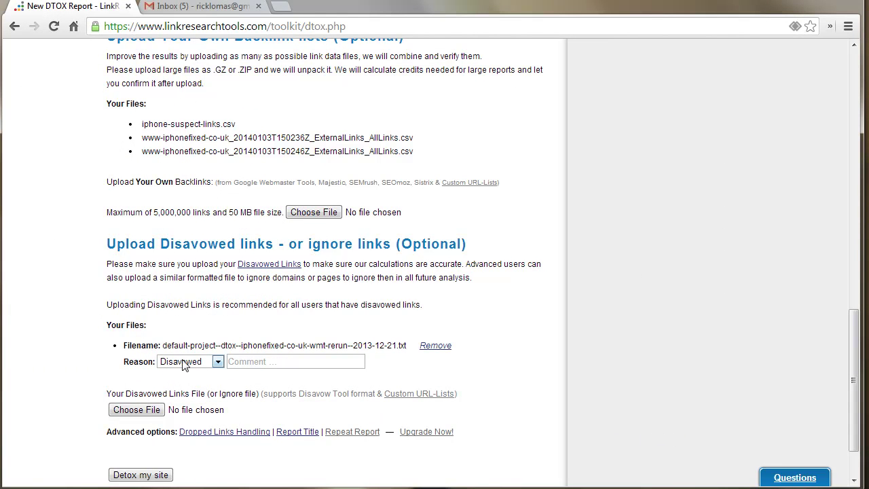
Step: Set the disavow file's reason to Disavowed and enter the comment "submitted on 21-12-2013"
{"action": "left_click", "coordinate": [217, 362]}
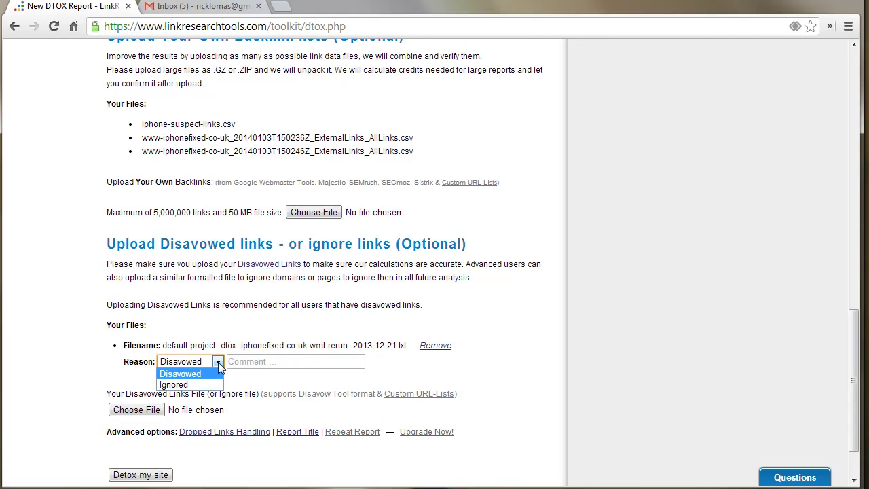
{"action": "left_click", "coordinate": [212, 374]}
{"action": "left_click", "coordinate": [282, 363]}
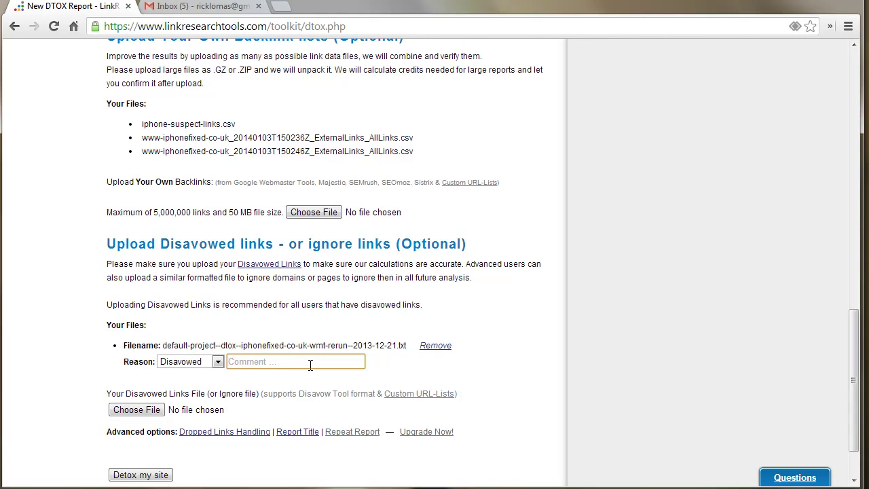
{"action": "type", "text": "submitted on 21-12-2013"}
{"action": "left_click_drag", "start_coordinate": [856, 357], "coordinate": [867, 390]}
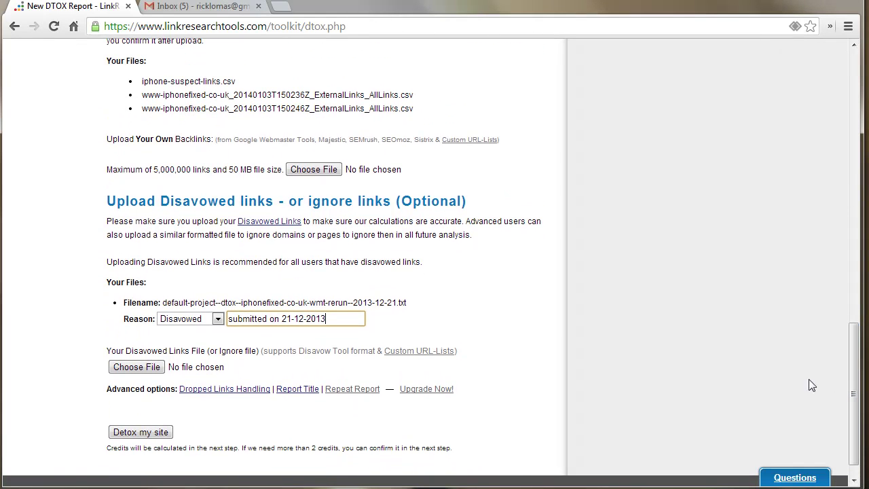
{"action": "left_click", "coordinate": [165, 436]}
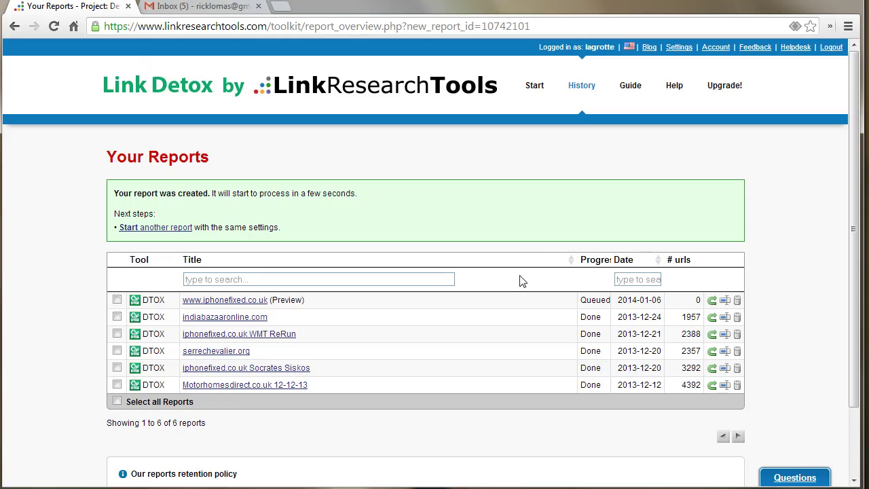
{"action": "left_click", "coordinate": [245, 302]}
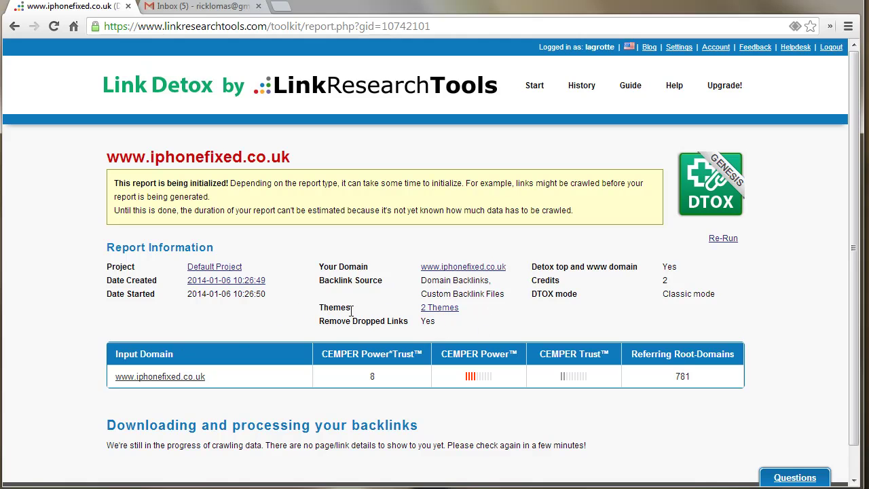
Step: Check the report's Remove Dropped Links setting and reload the report to check its processing progress
{"action": "triple_click", "coordinate": [426, 325]}
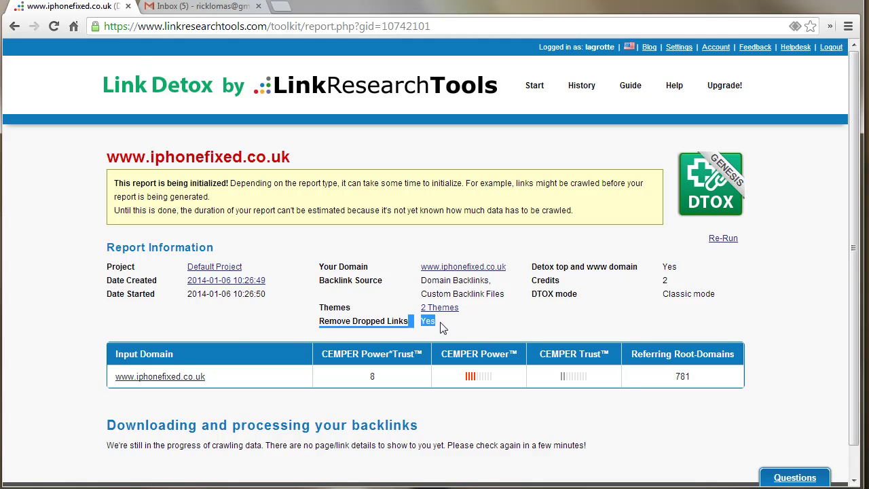
{"action": "left_click_drag", "start_coordinate": [410, 323], "coordinate": [442, 322]}
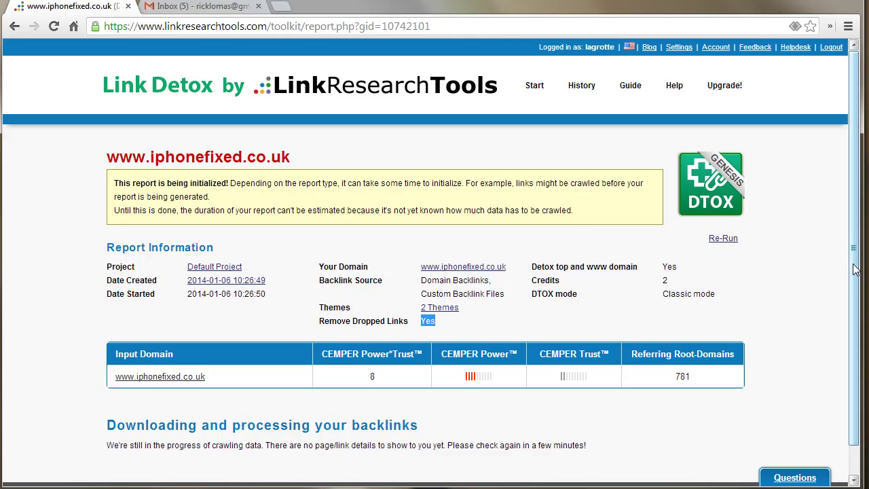
{"action": "scroll", "coordinate": [856, 270], "scroll_direction": "down", "scroll_amount": 1}
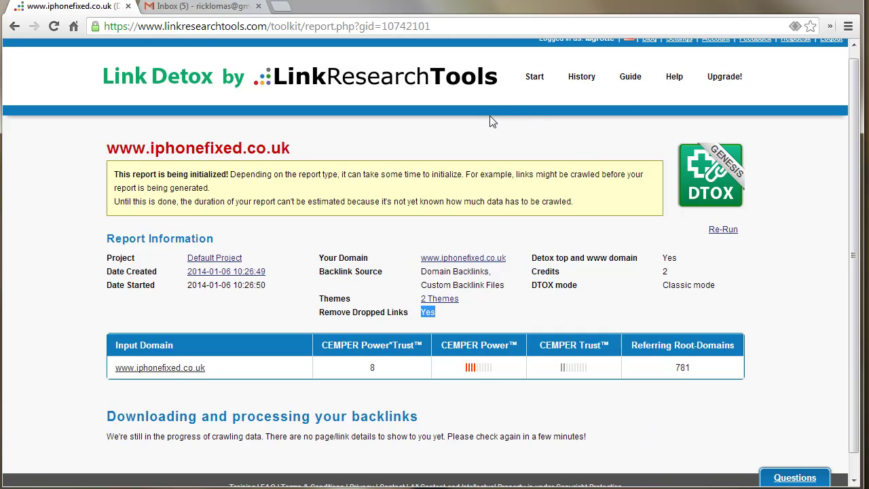
{"action": "left_click", "coordinate": [54, 27]}
{"action": "scroll", "coordinate": [810, 306], "scroll_direction": "down", "scroll_amount": 1}
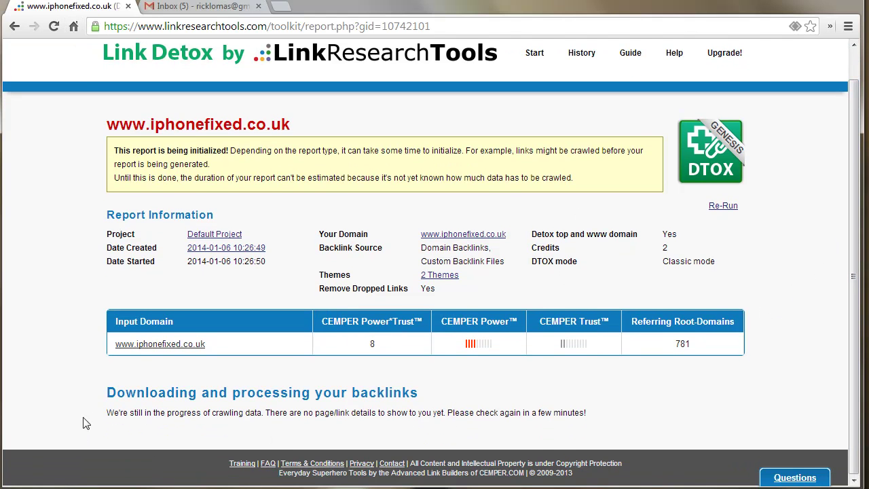